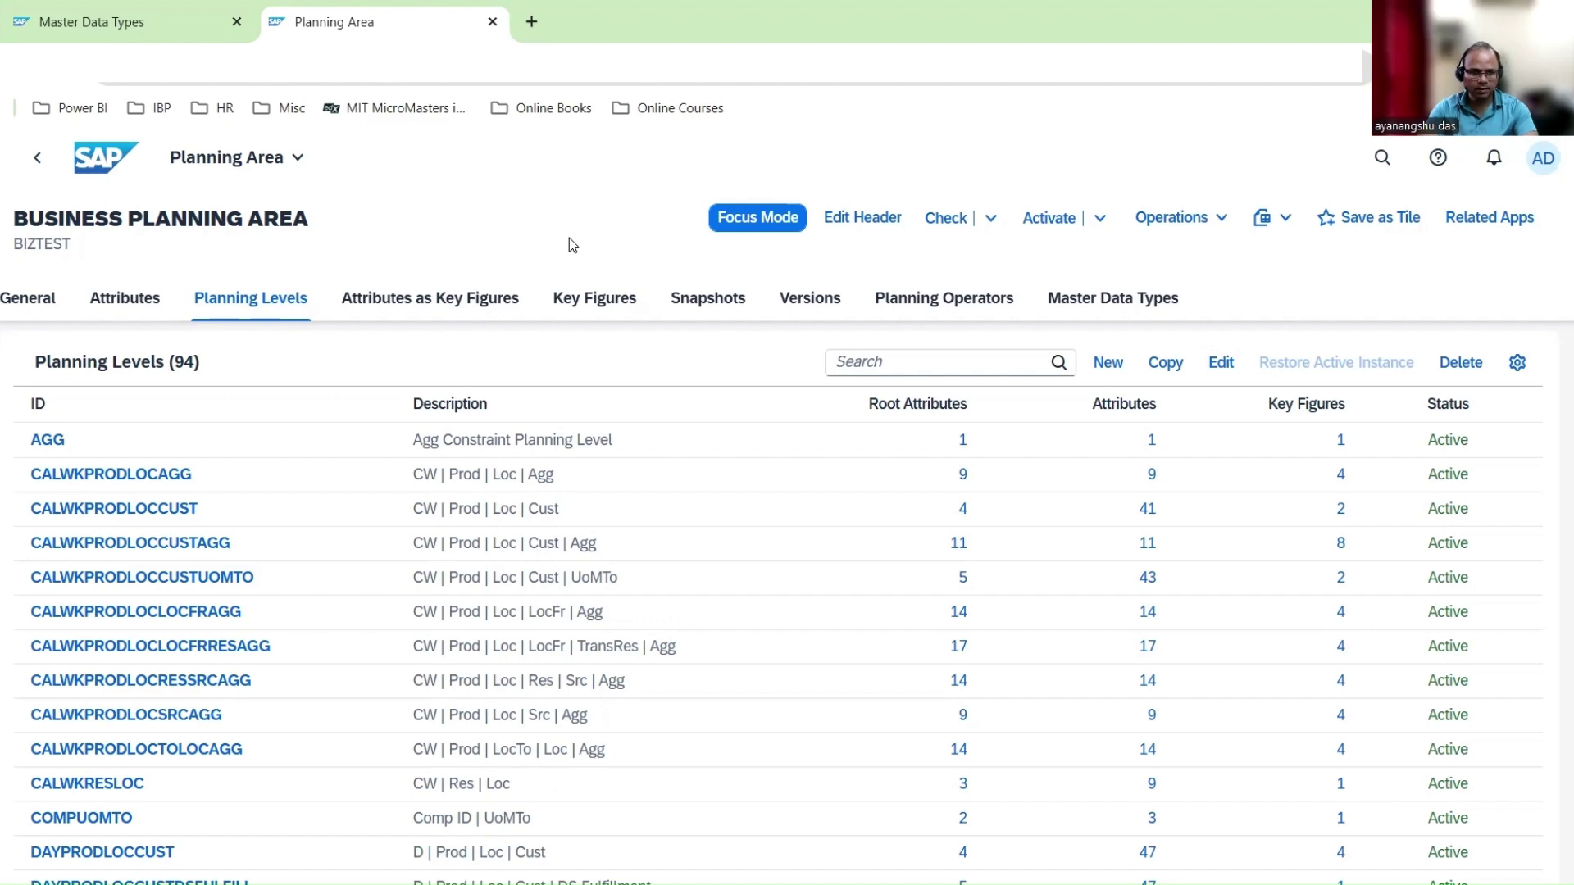
Start a new planning level in the BIZTEST planning area with Month as the lowest time profile level
left_click(1107, 363)
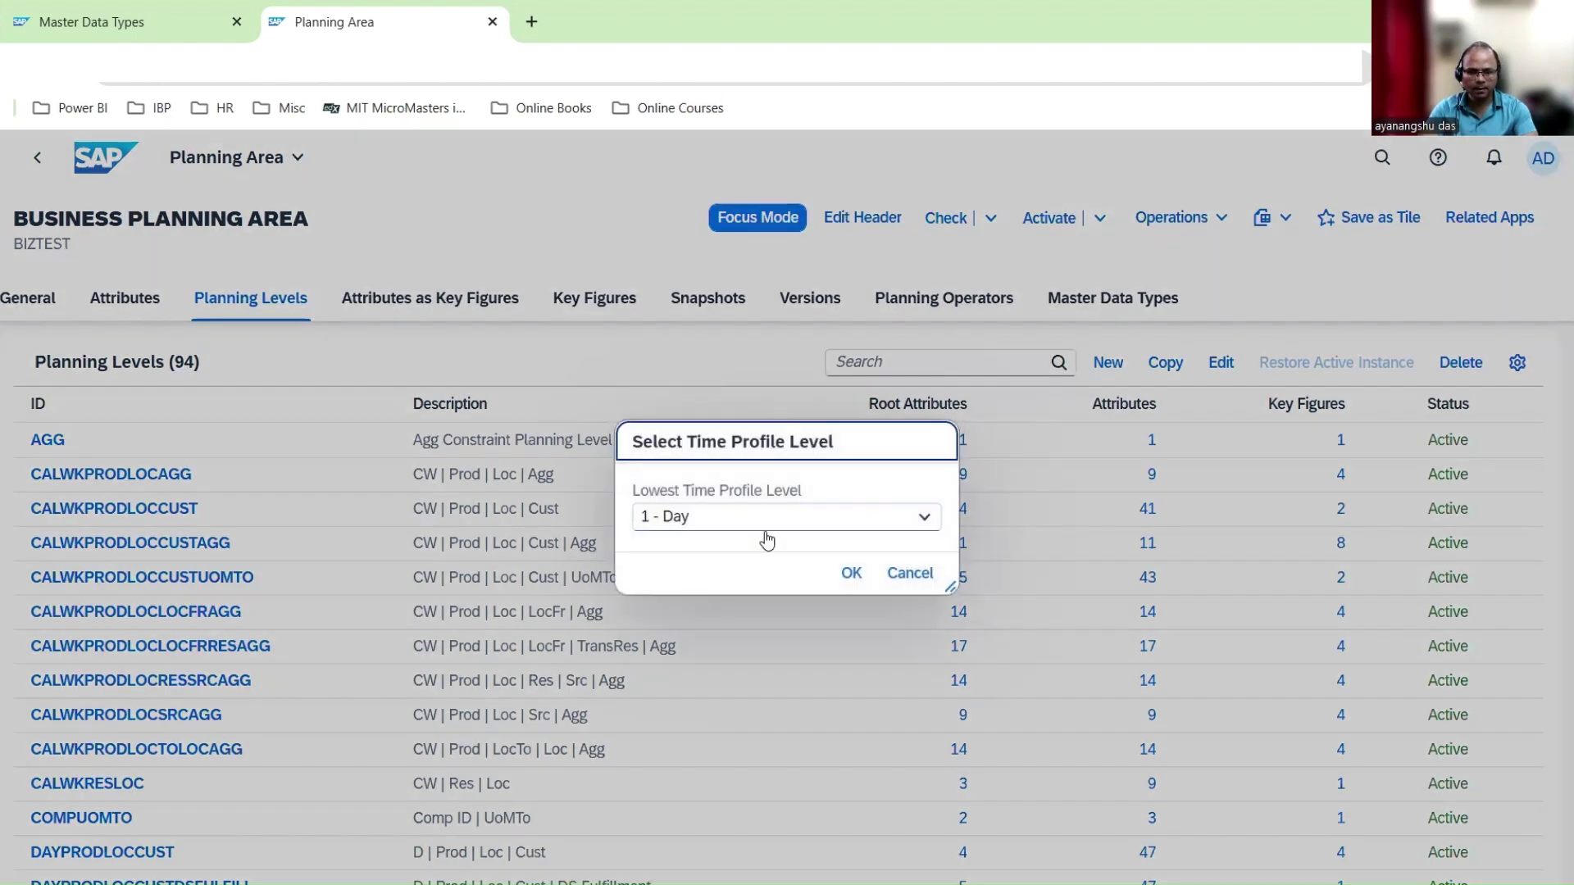
left_click(787, 517)
left_click(703, 653)
left_click(850, 573)
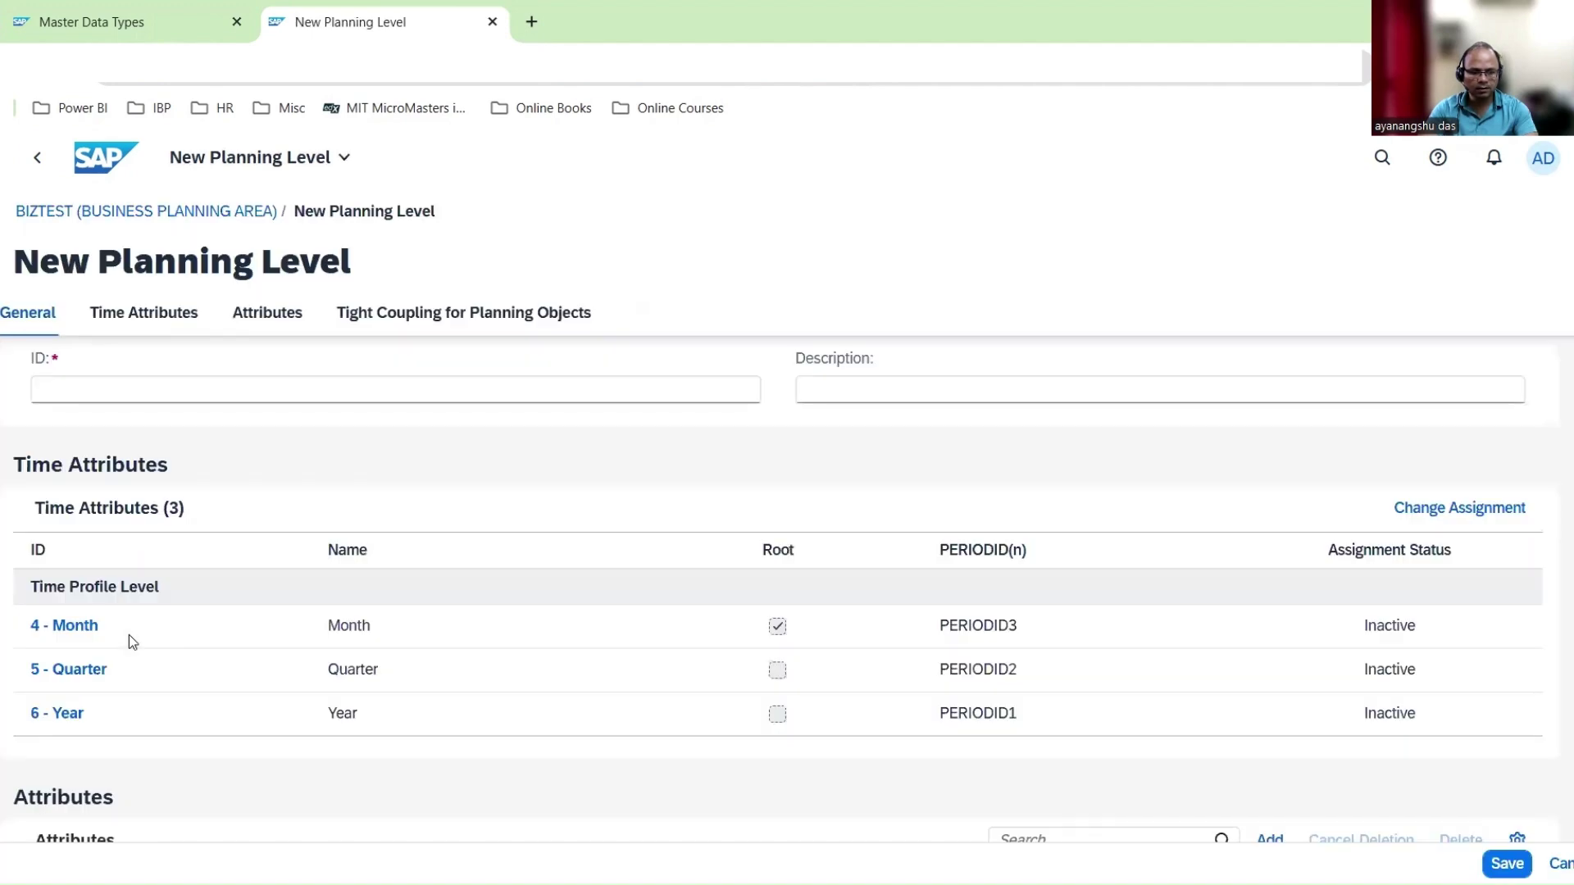
Enter BTGLOBALMPRODCUST as the ID of the new planning level
scroll(130, 638, "down", 2)
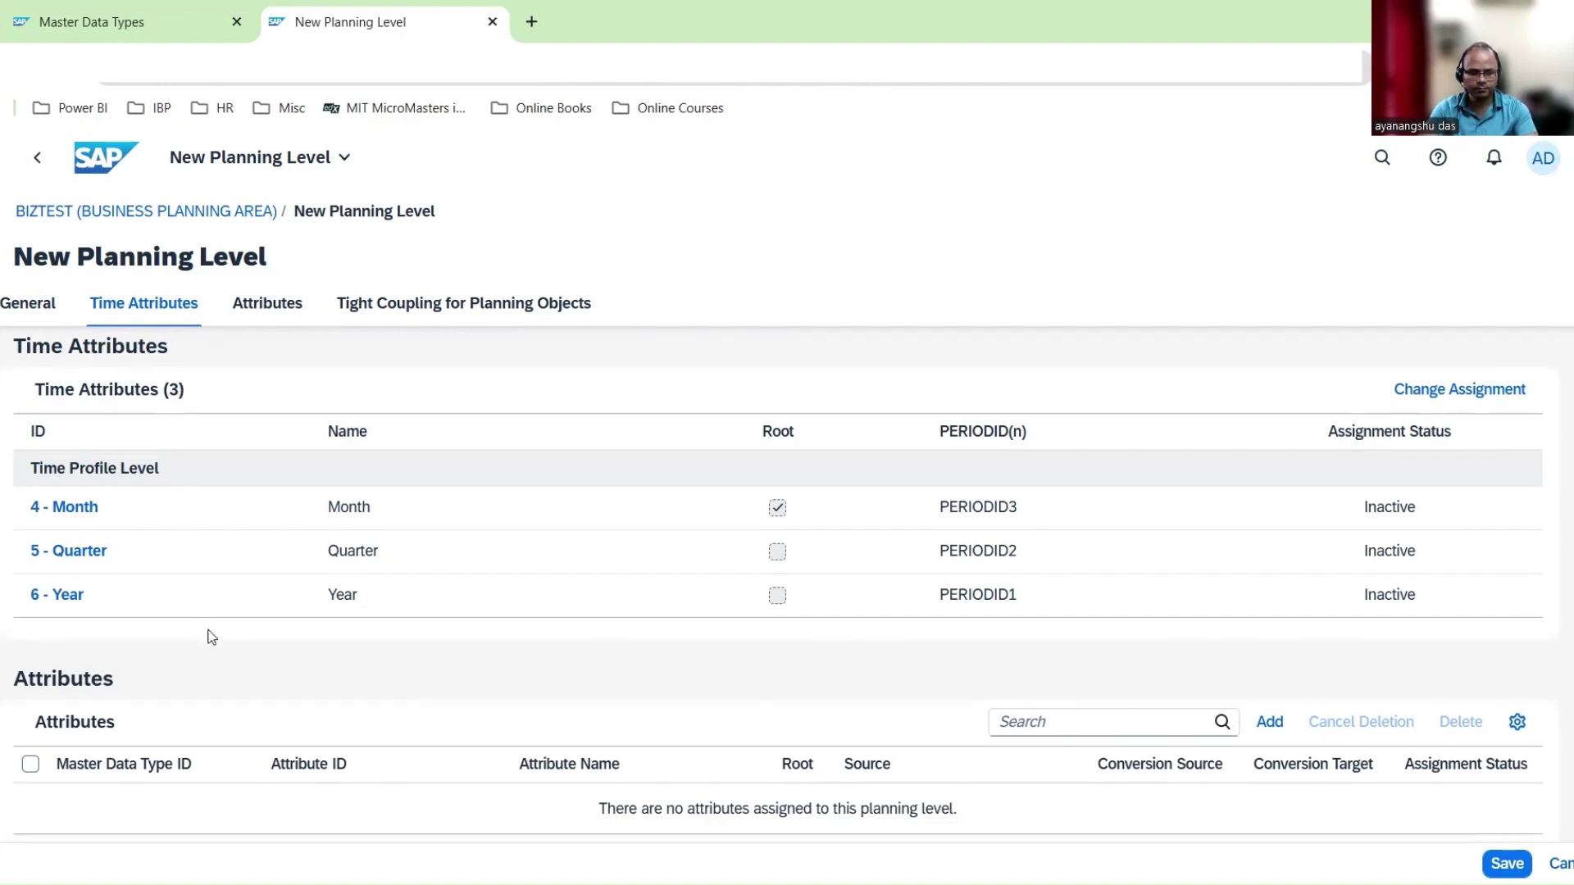
scroll(209, 637, "down", 4)
scroll(211, 637, "up", 4)
left_click(143, 387)
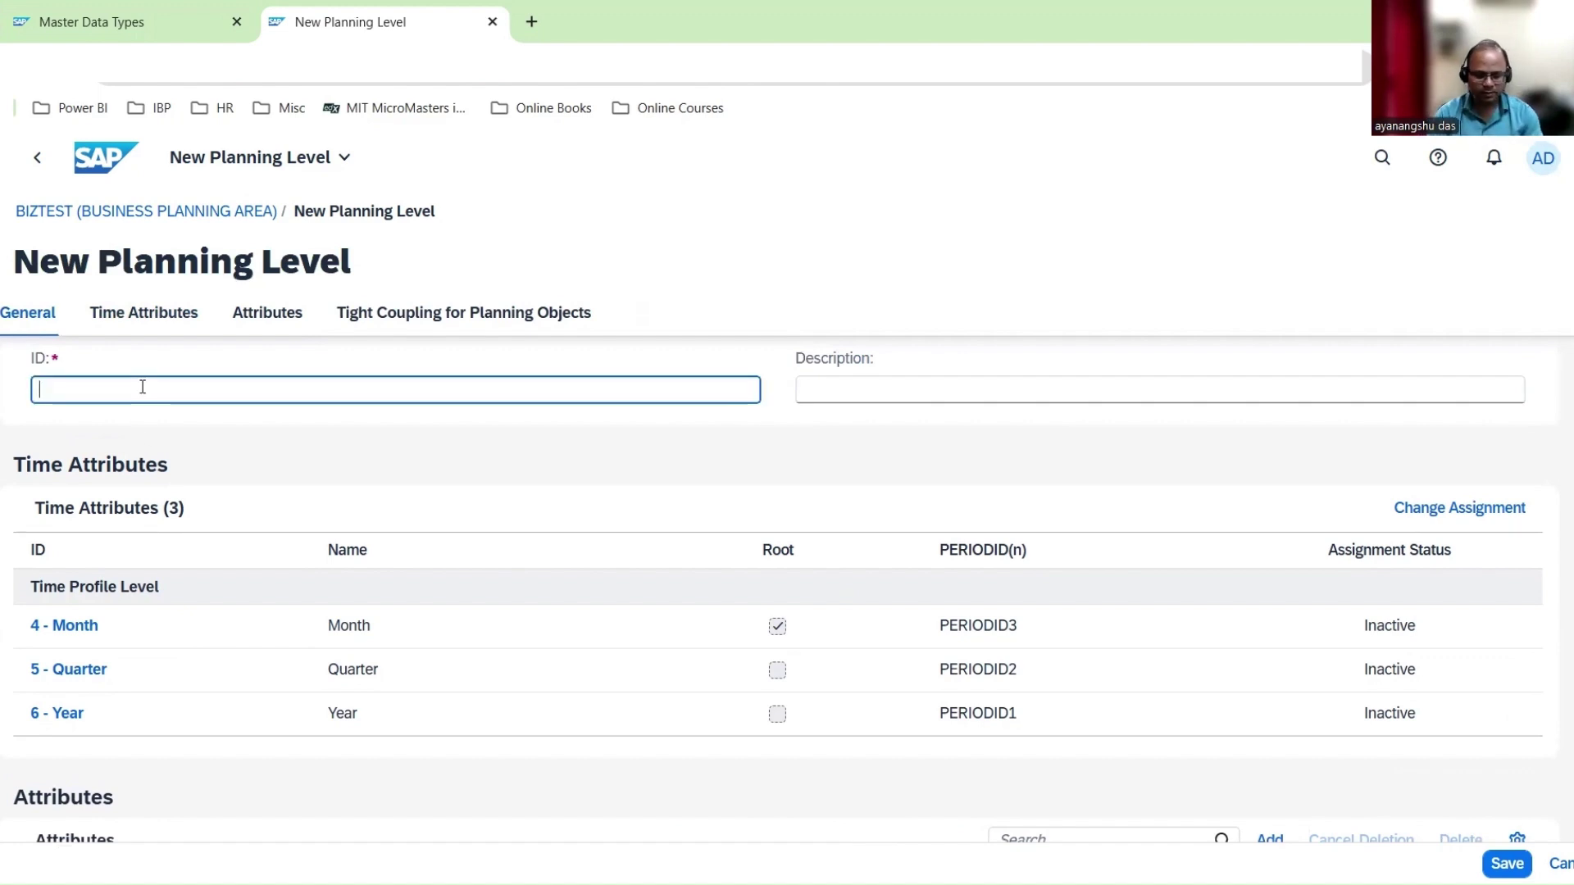
type("BTGLOBAL")
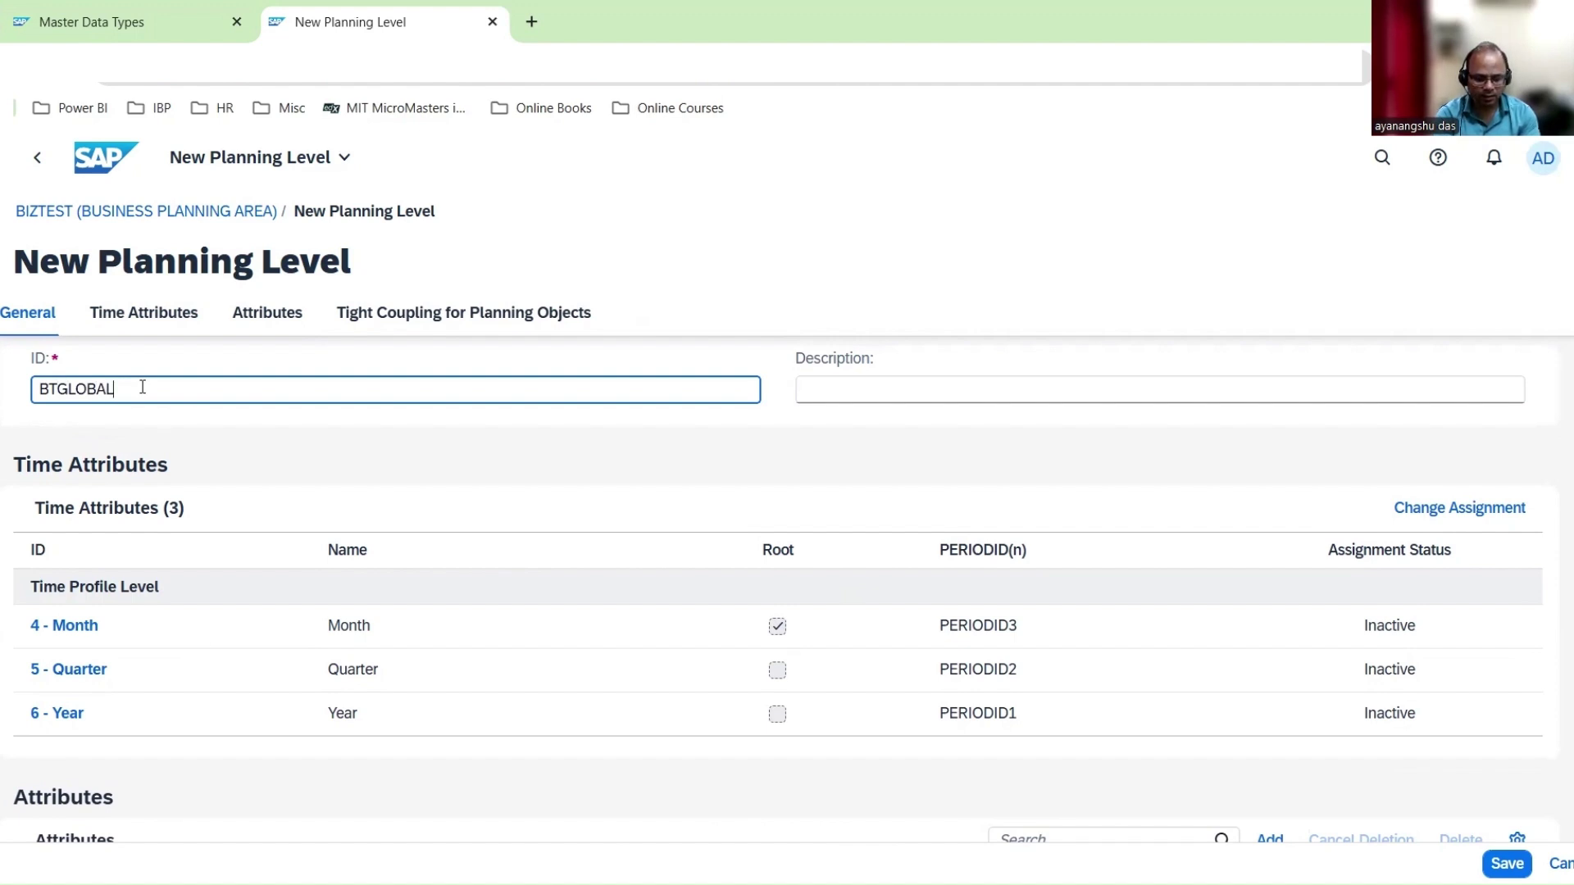
type("MPRODCUSA")
key("BackSpace")
type("T")
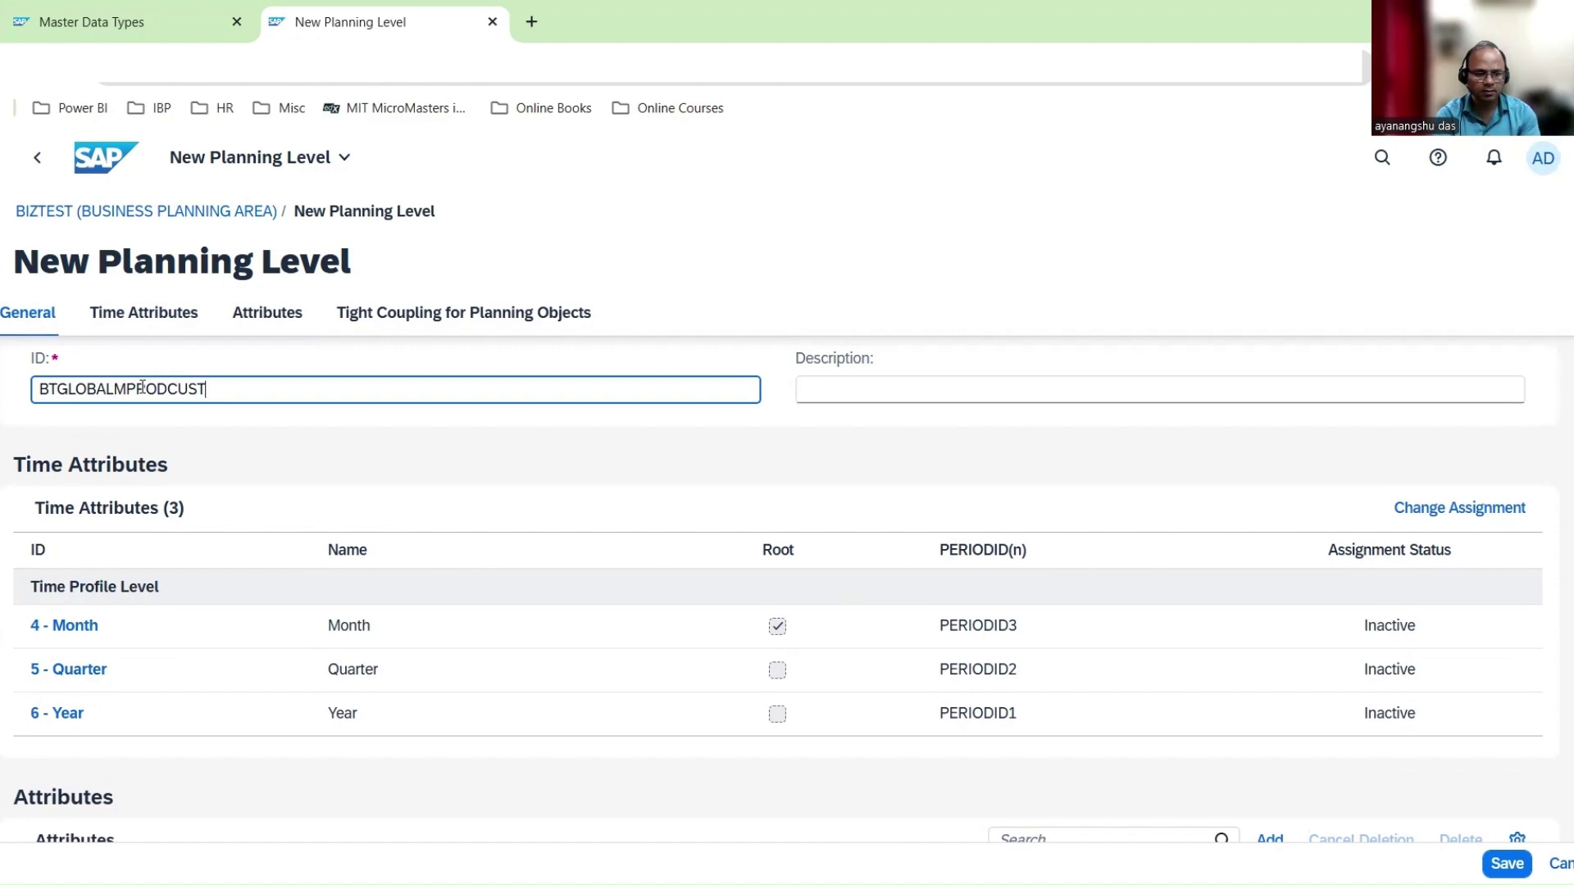
Enter "M | PROD | CUST" as the planning level's description
left_click(863, 389)
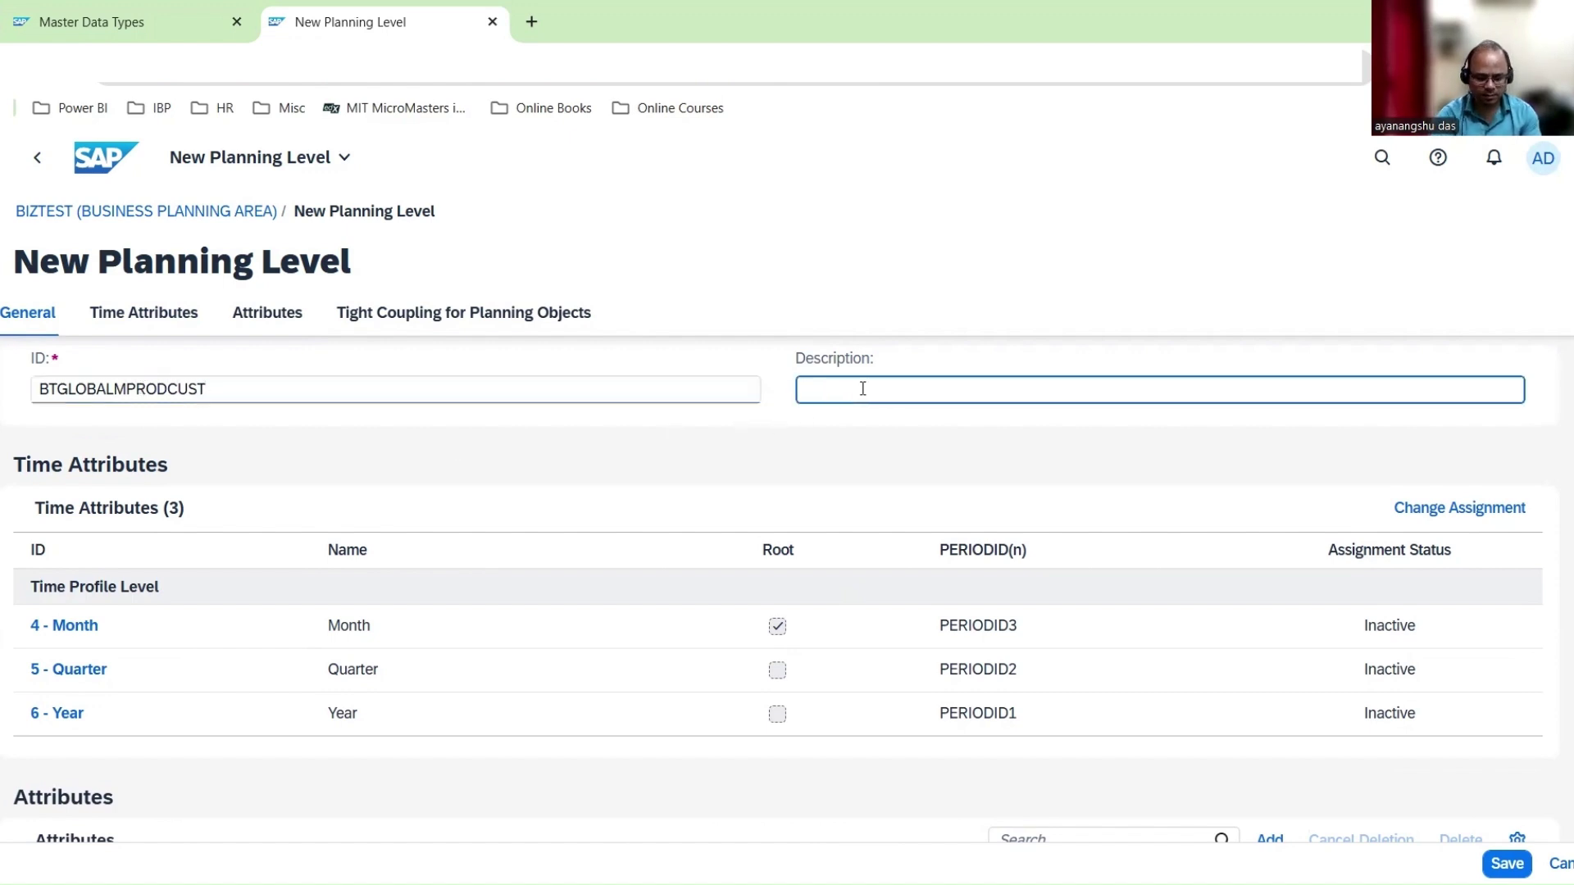
type("Month r")
key("BackSpace")
key("BackSpace")
key("BackSpace")
key("BackSpace")
key("BackSpace")
key("BackSpace")
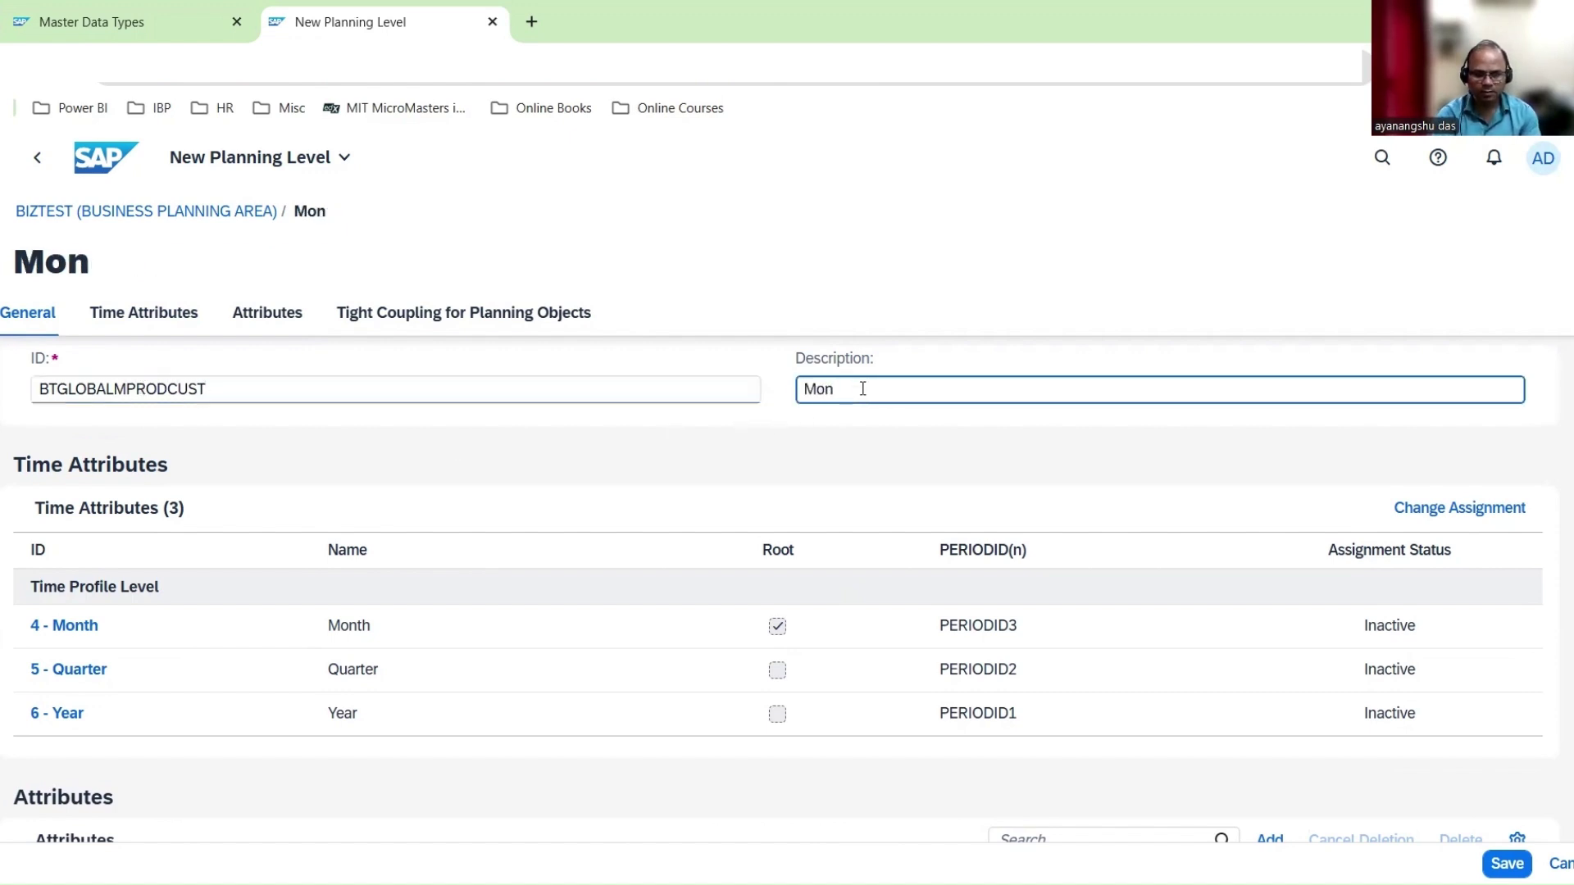
type("| PROD | CUST")
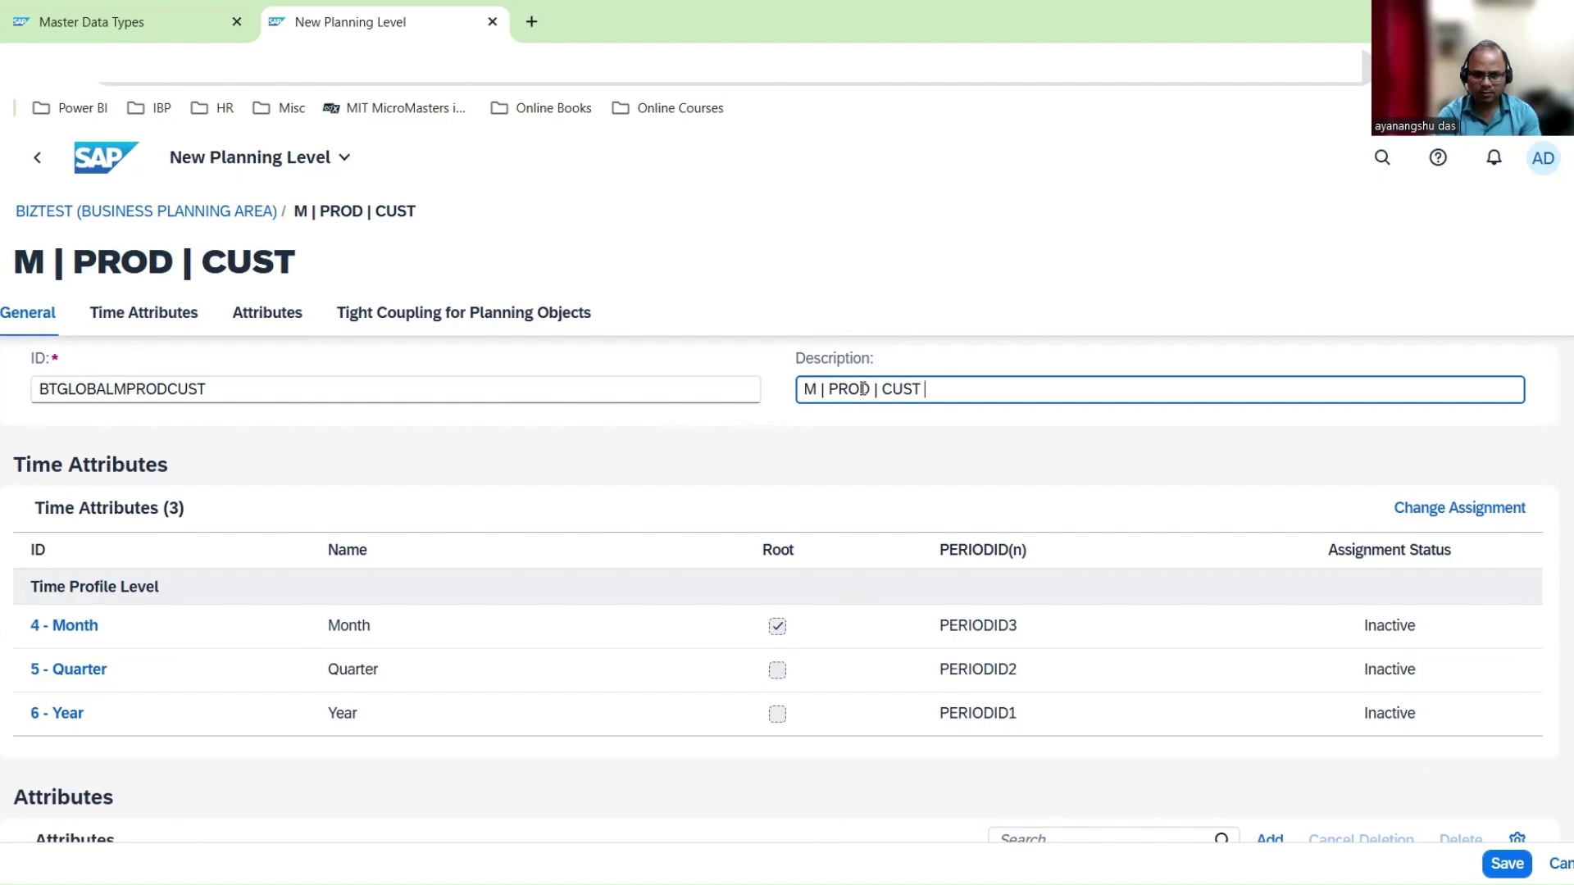
scroll(424, 504, "down", 4)
key("BackSpace")
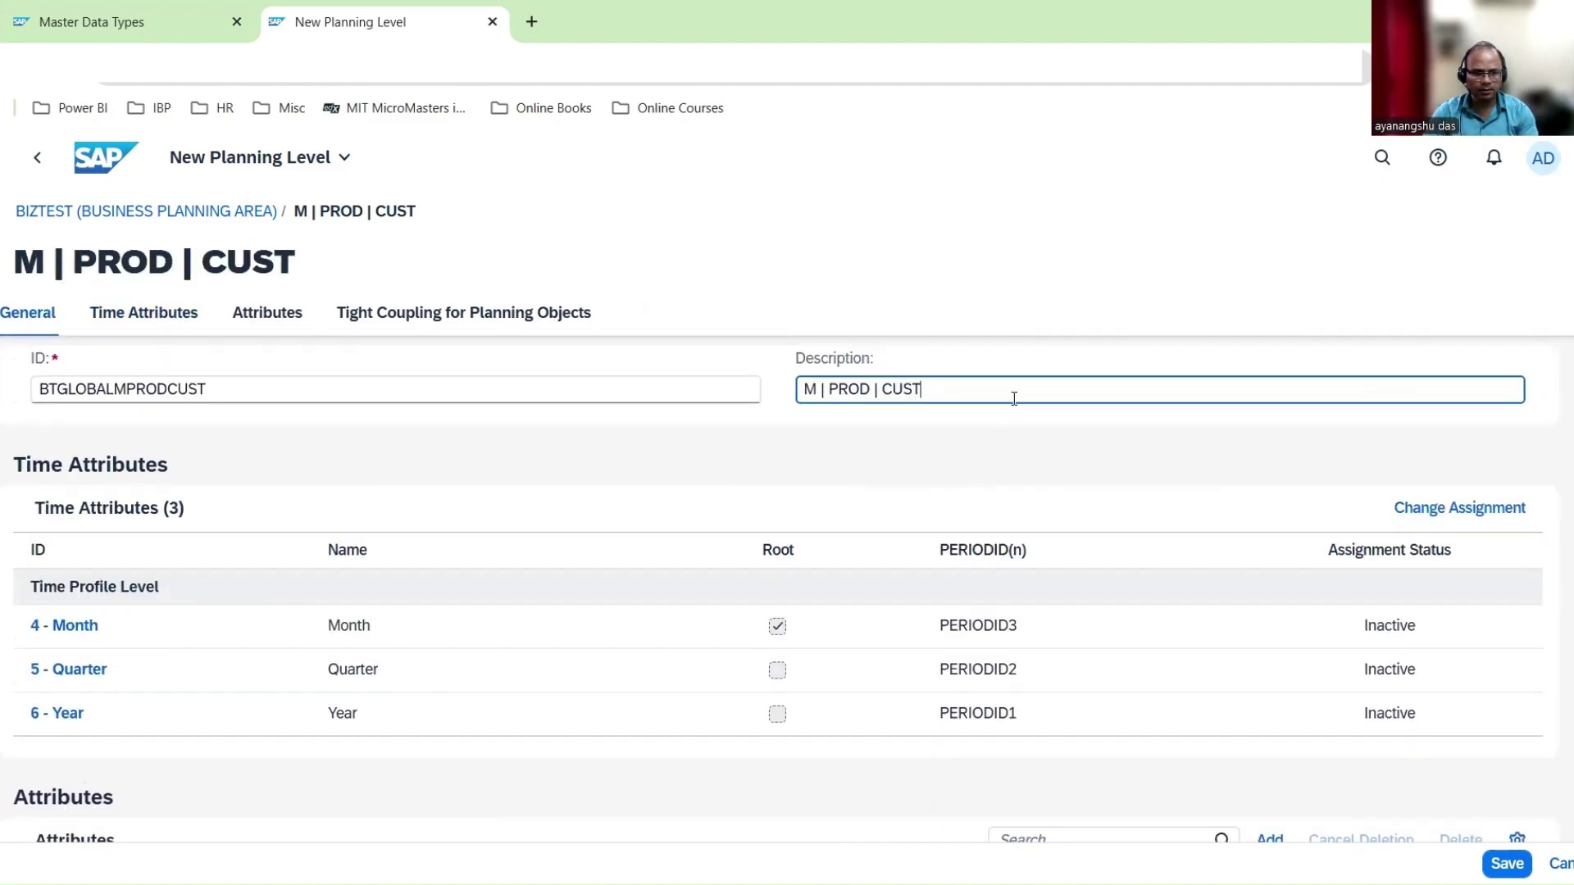
Start adding attributes to the planning level and filter the available ones by BTGLOBAL
scroll(588, 553, "down", 4)
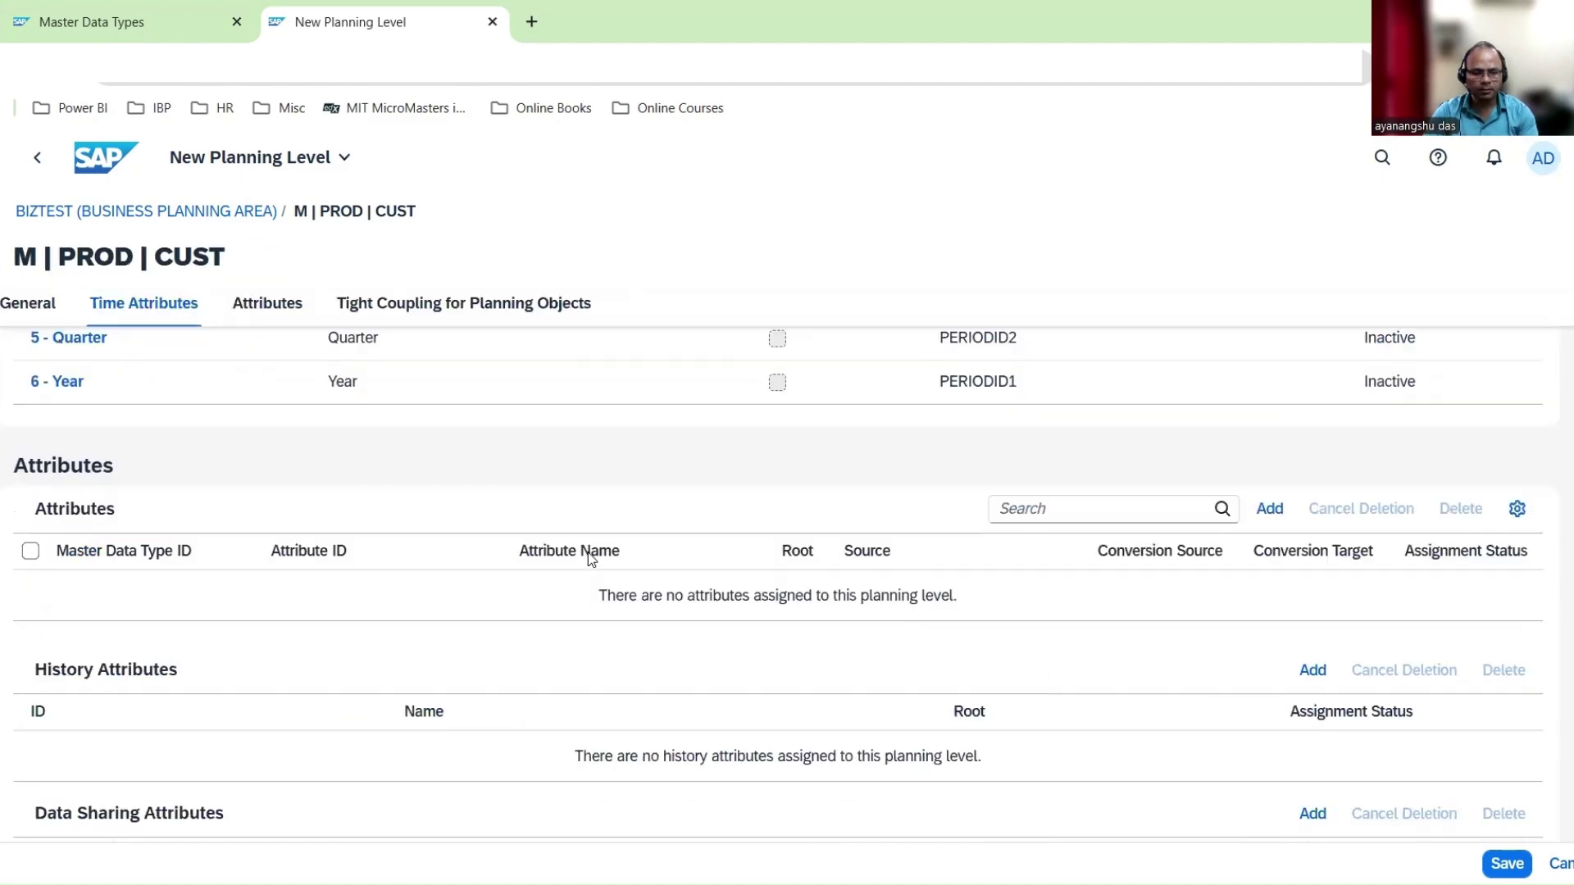
left_click(1270, 508)
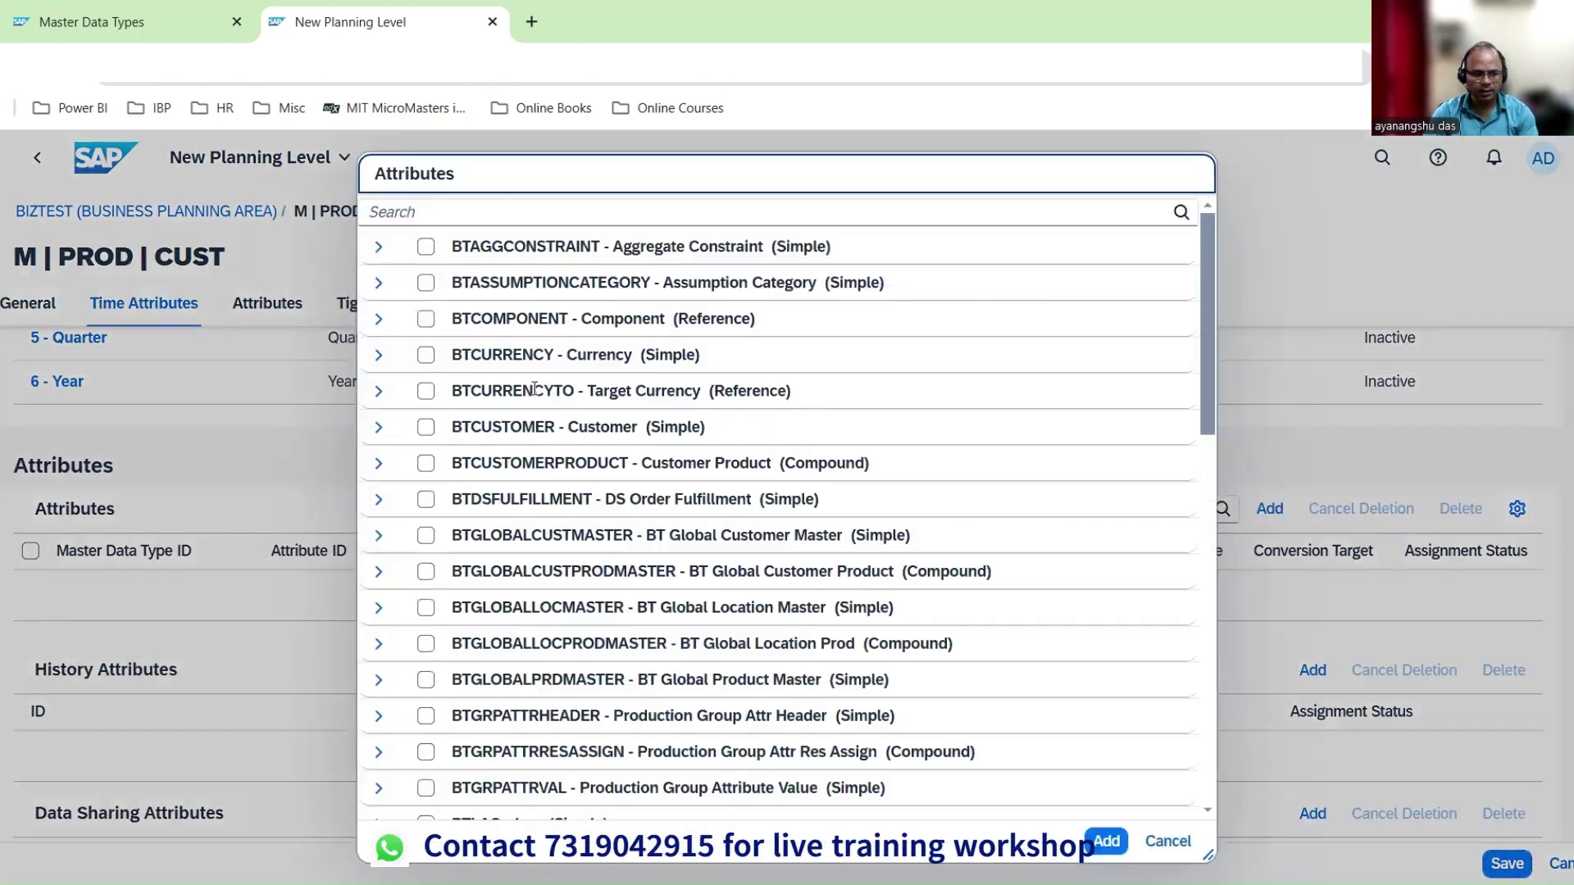
left_click(501, 213)
type("B")
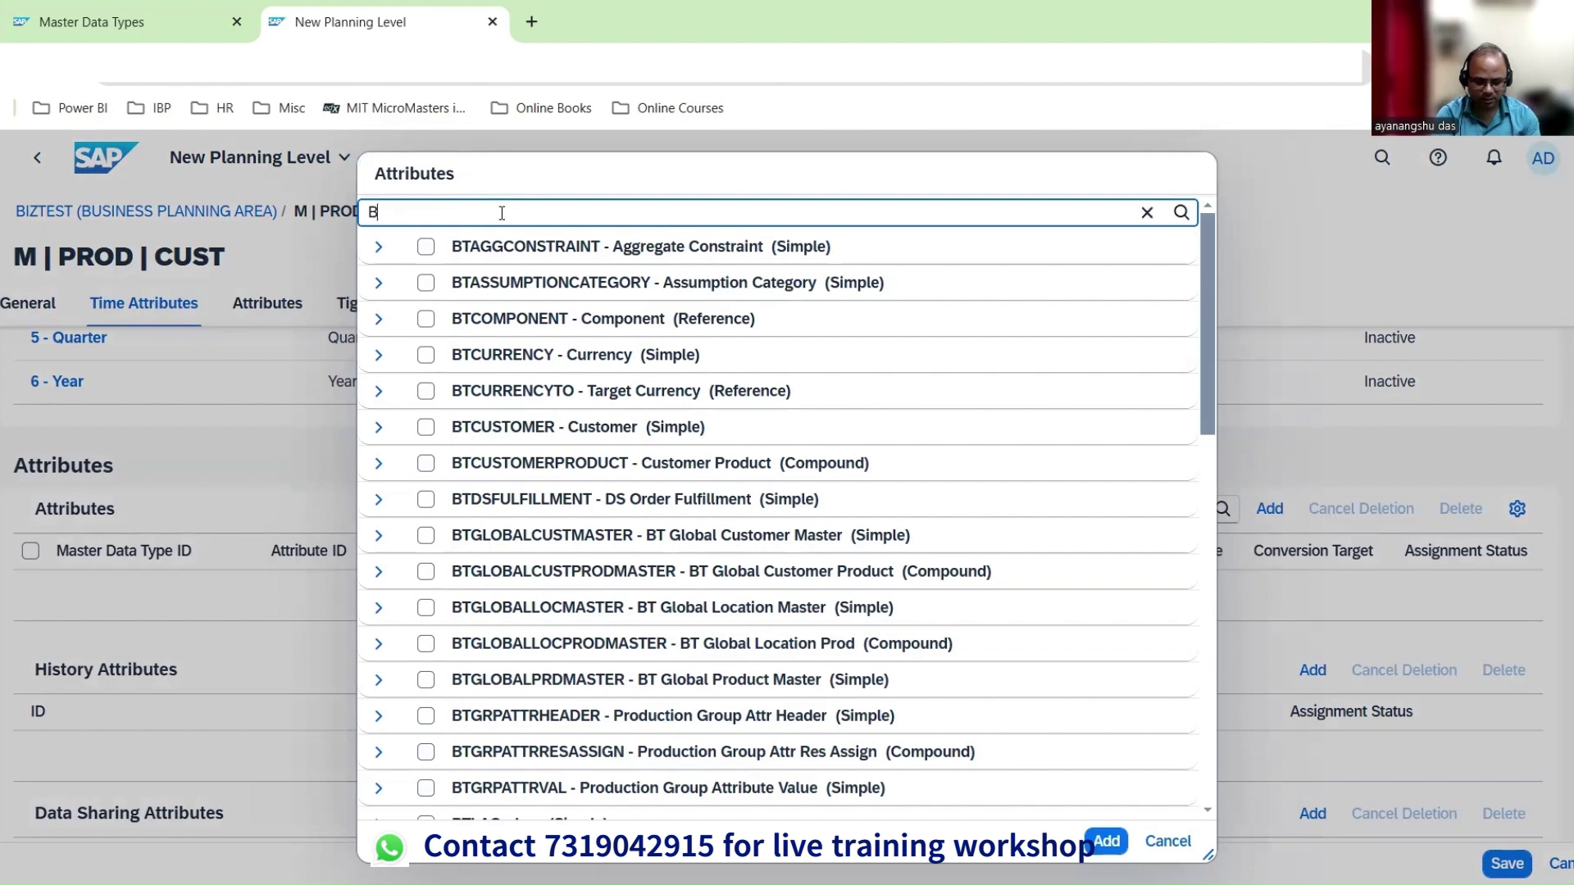
type("TGLOBAL")
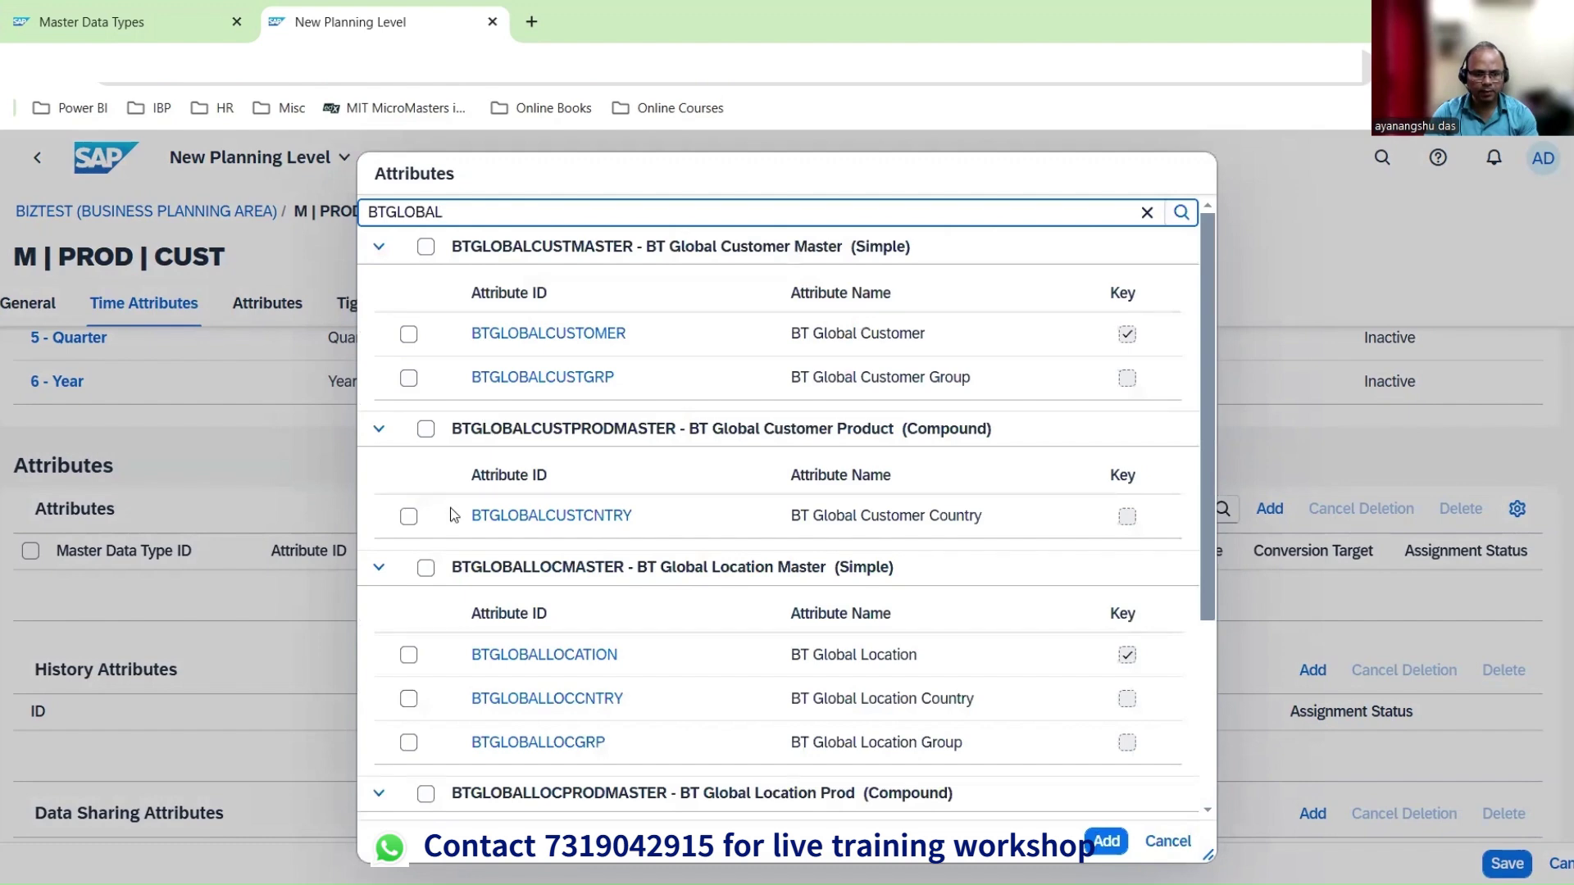
Add the attributes BTGLOBALPRODUCT, BTGLOBALCUSTOMER and BTGLOBALCUSTGRP to the planning level
scroll(453, 515, "down", 3)
left_click(409, 742)
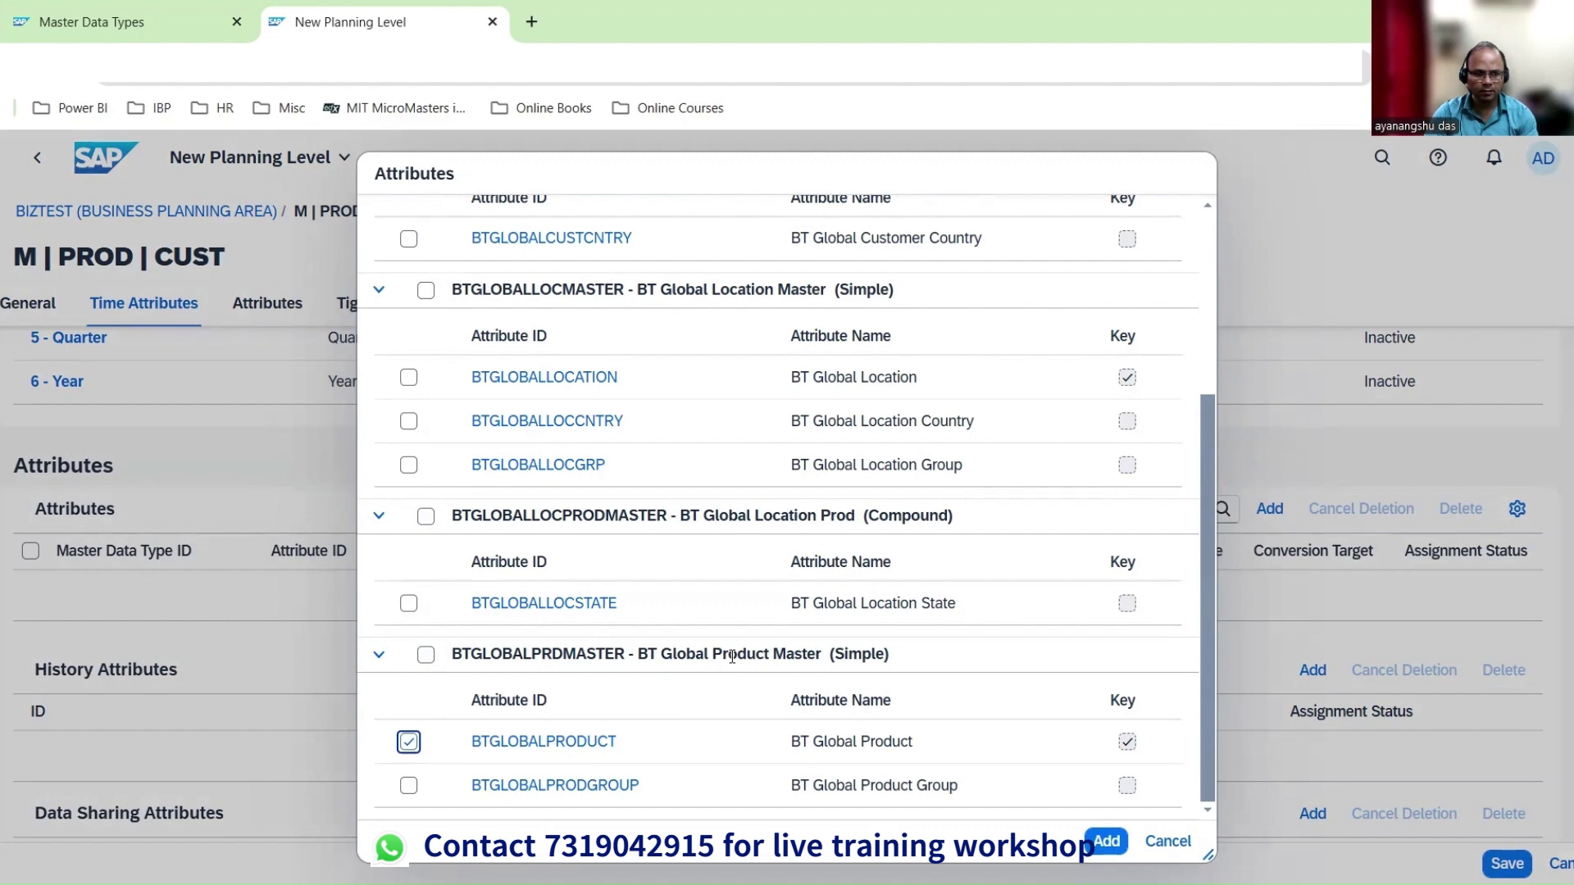
scroll(732, 656, "up", 3)
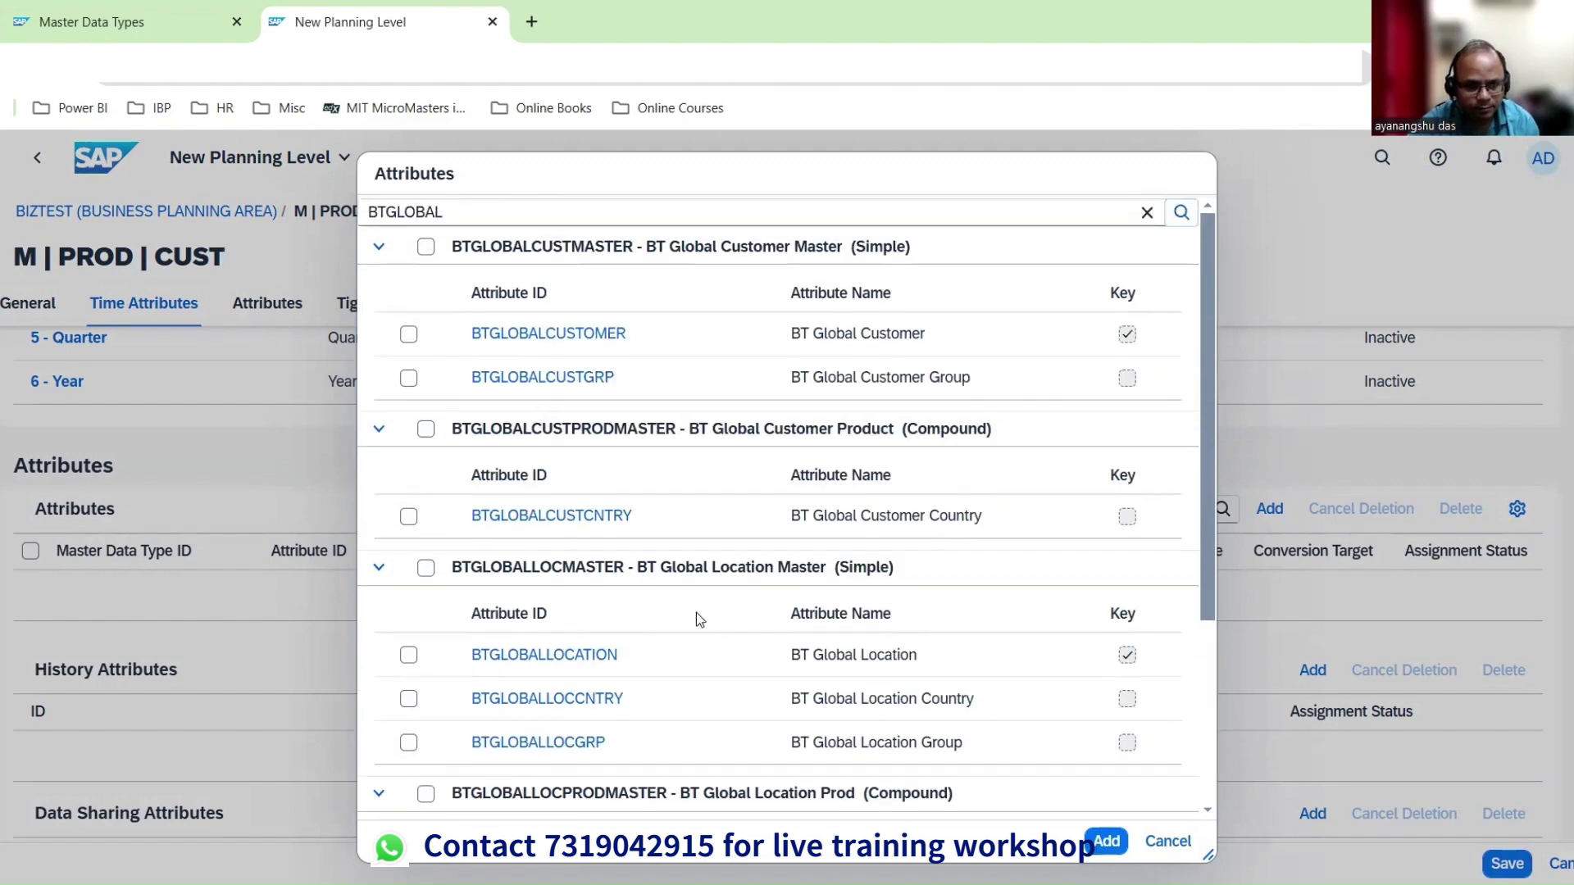
left_click(410, 333)
left_click(408, 378)
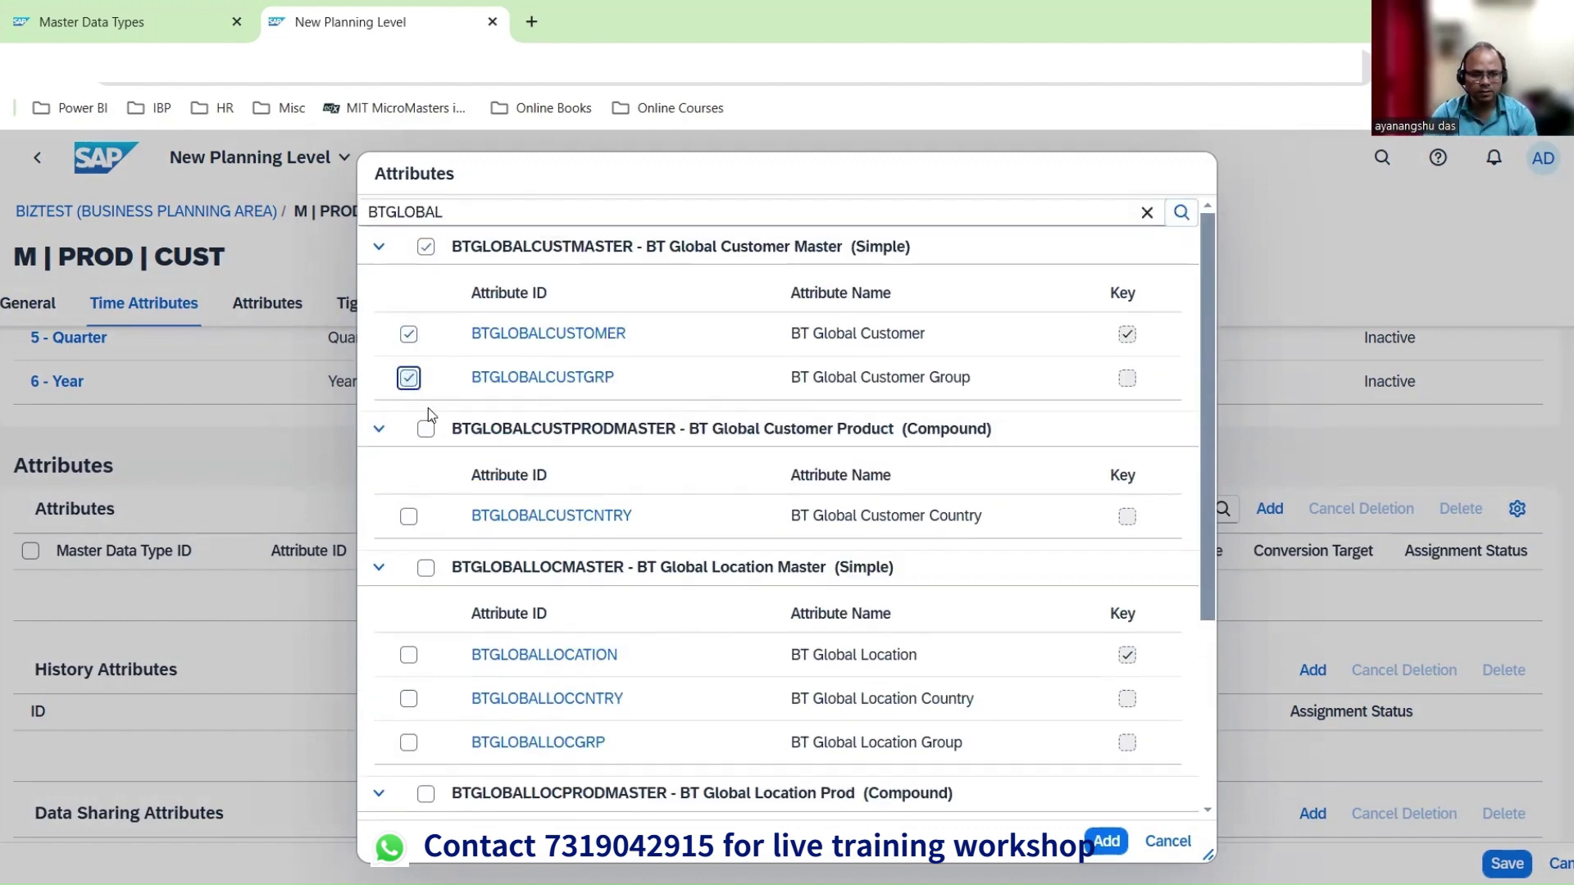
scroll(435, 707, "down", 3)
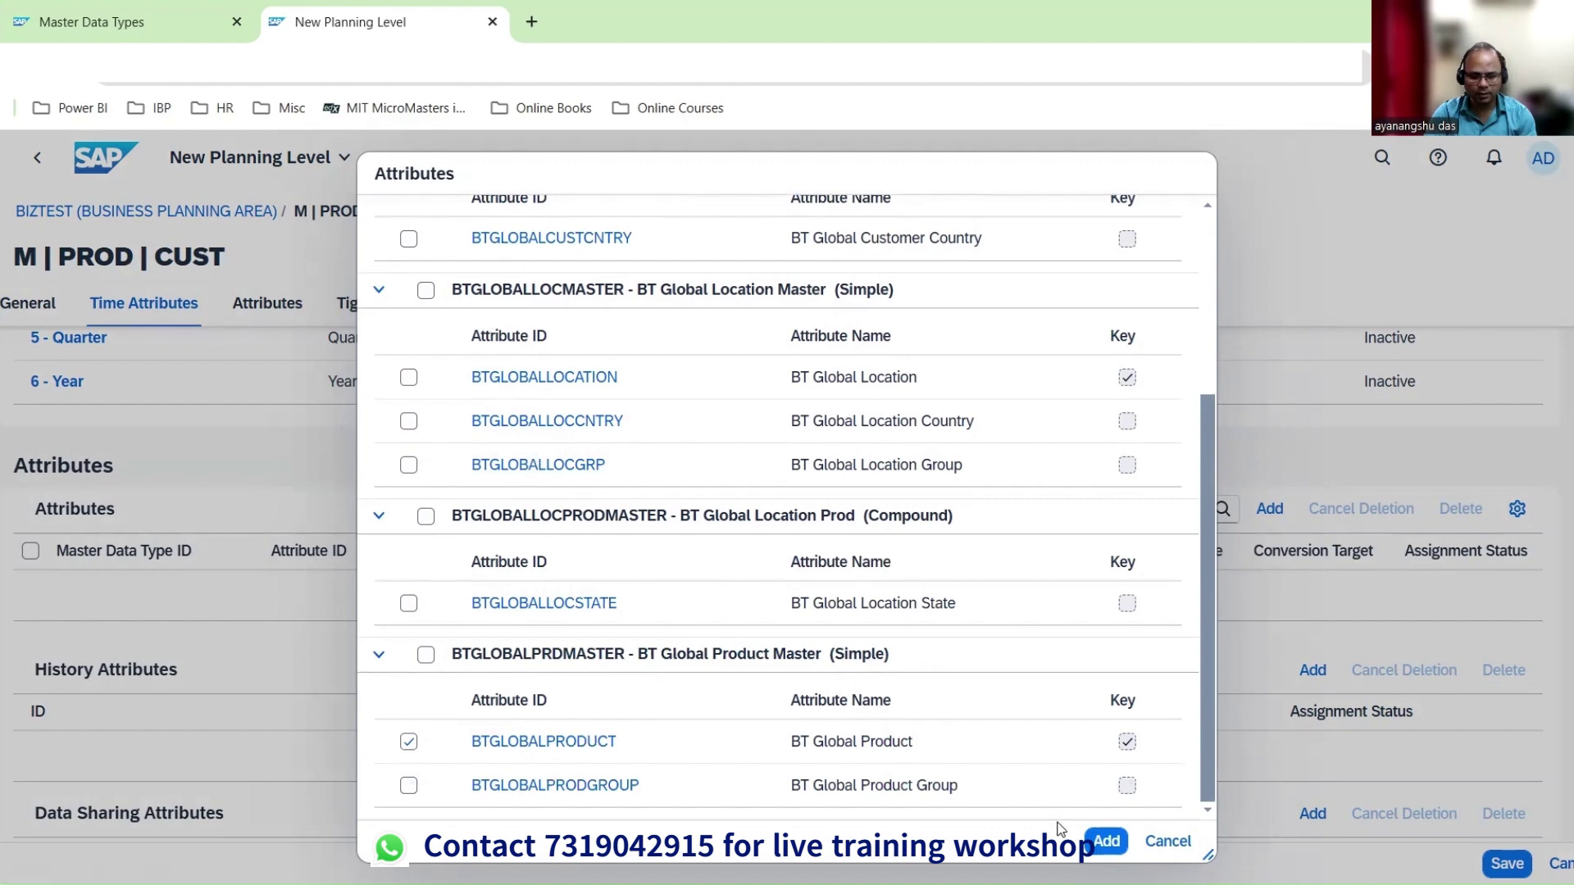
left_click(1107, 843)
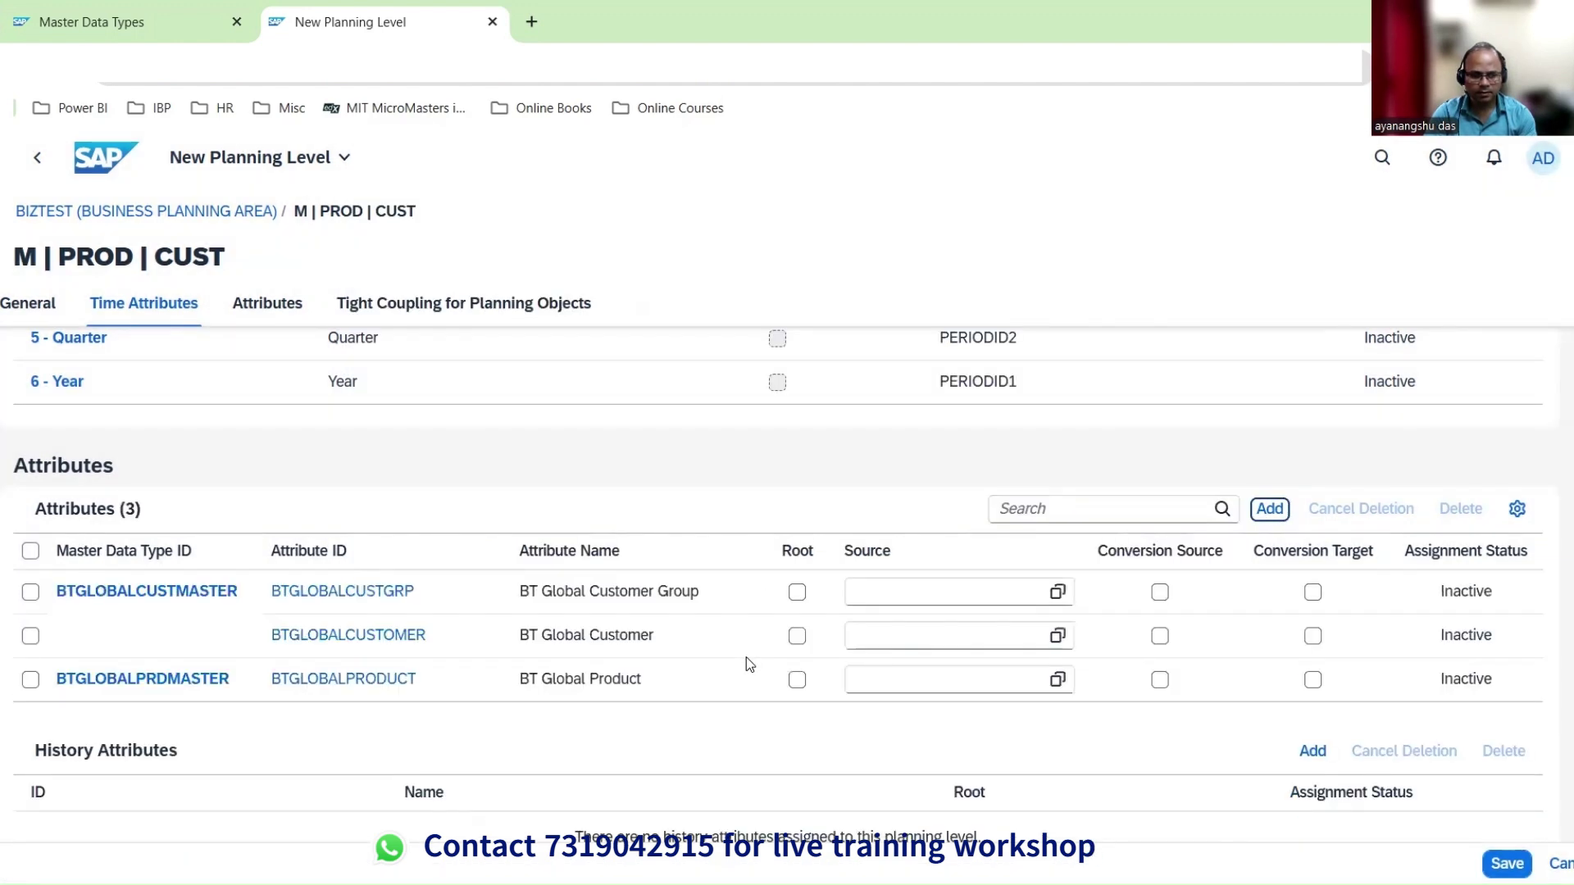
Mark BTGLOBALCUSTGRP and BTGLOBALPRODUCT as root attributes and save the planning level
scroll(746, 660, "down", 3)
scroll(750, 656, "up", 3)
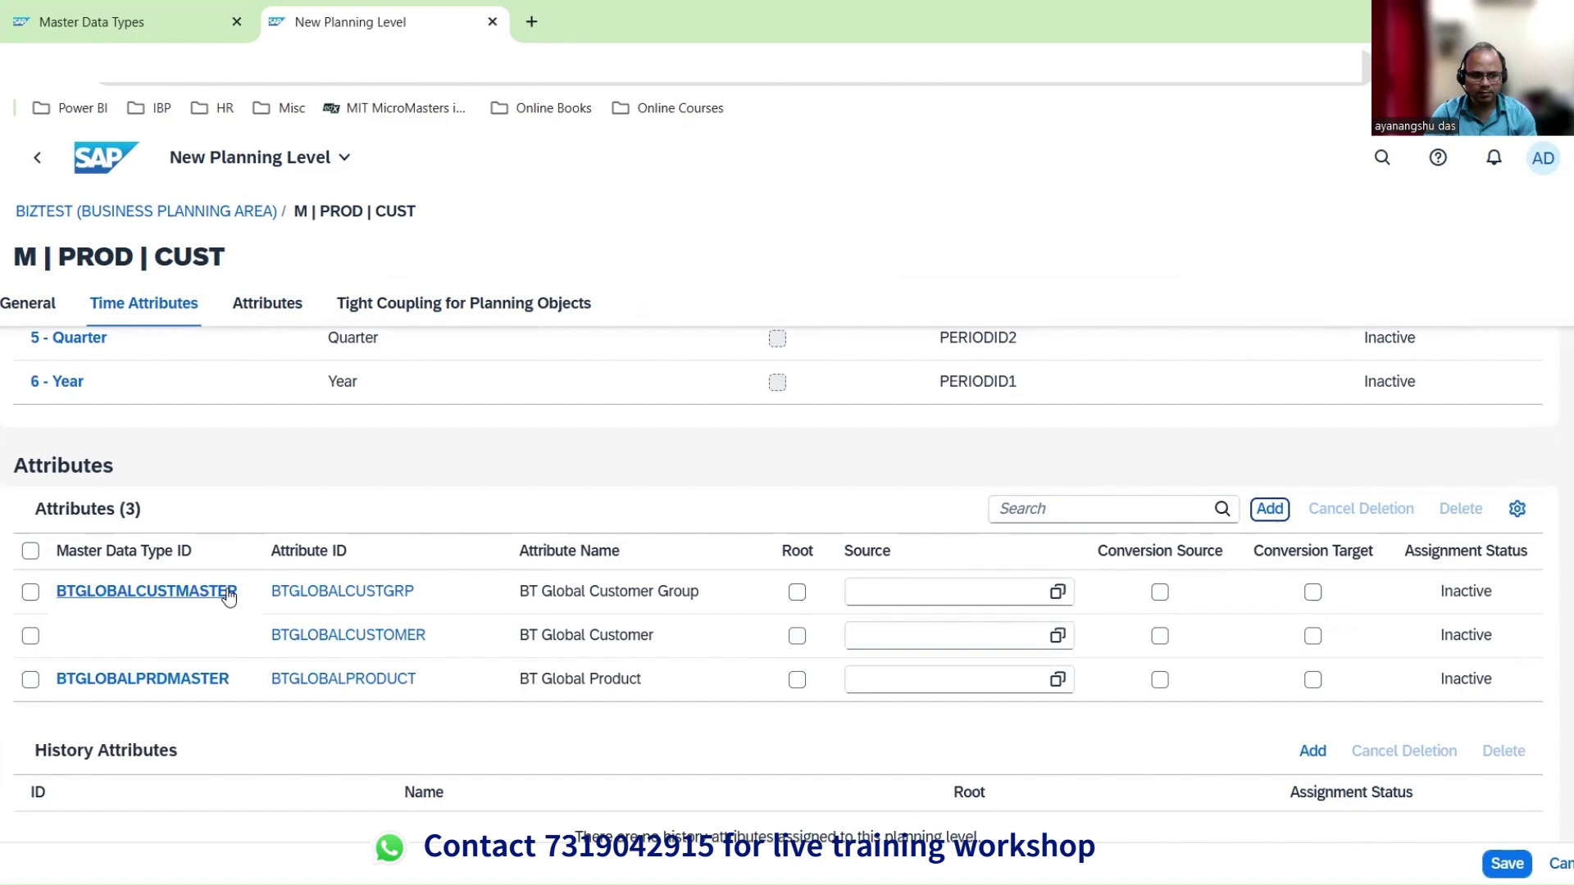
left_click(795, 594)
left_click(795, 688)
scroll(797, 693, "down", 4)
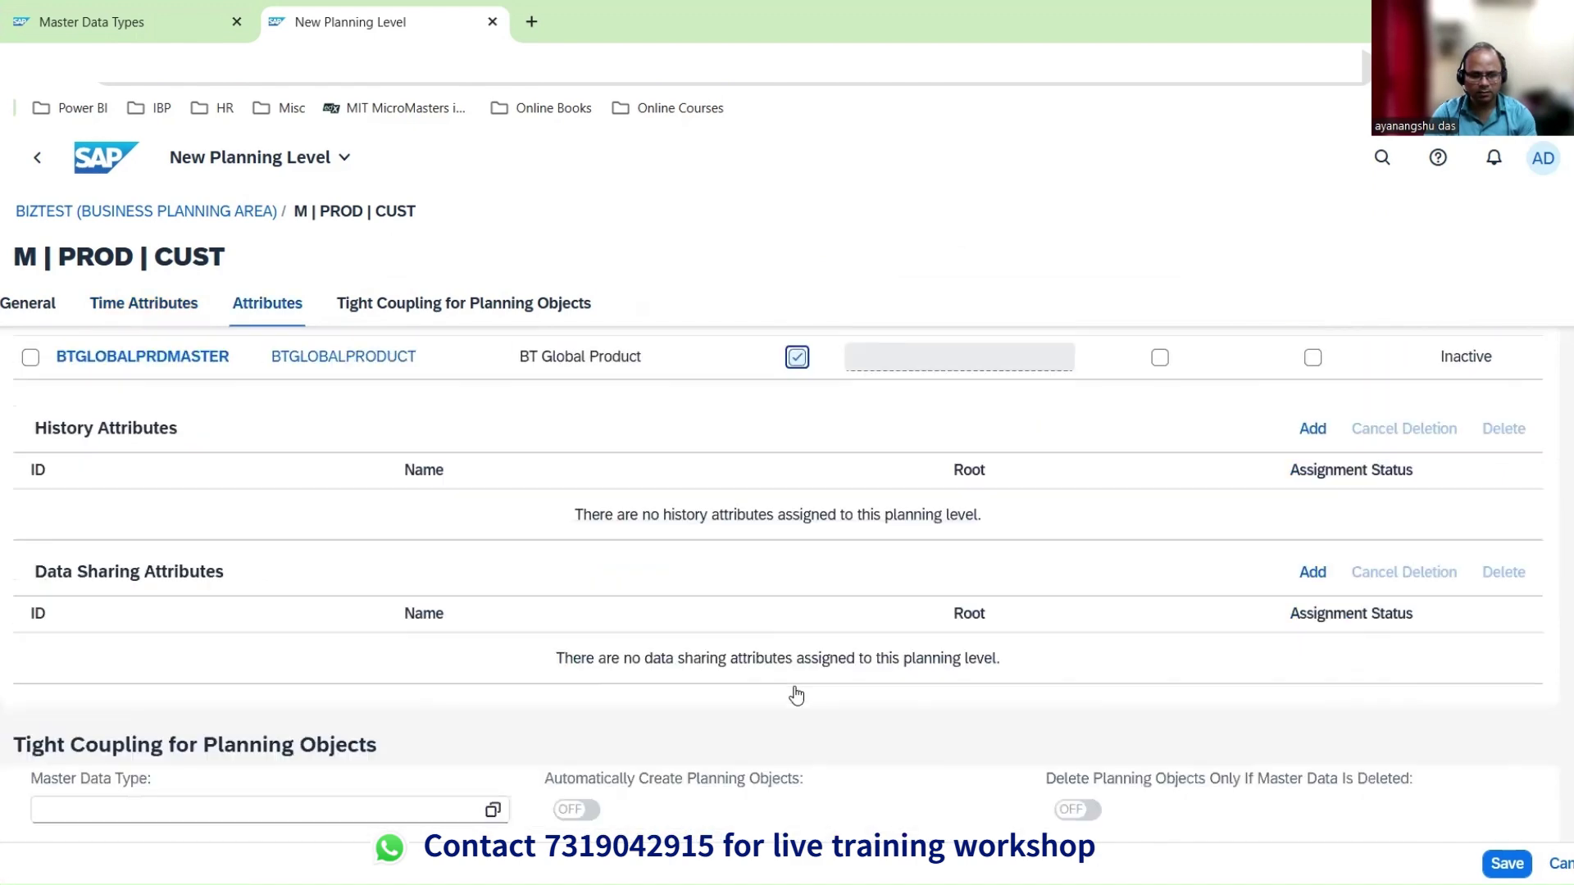
scroll(797, 694, "up", 1)
scroll(797, 694, "down", 6)
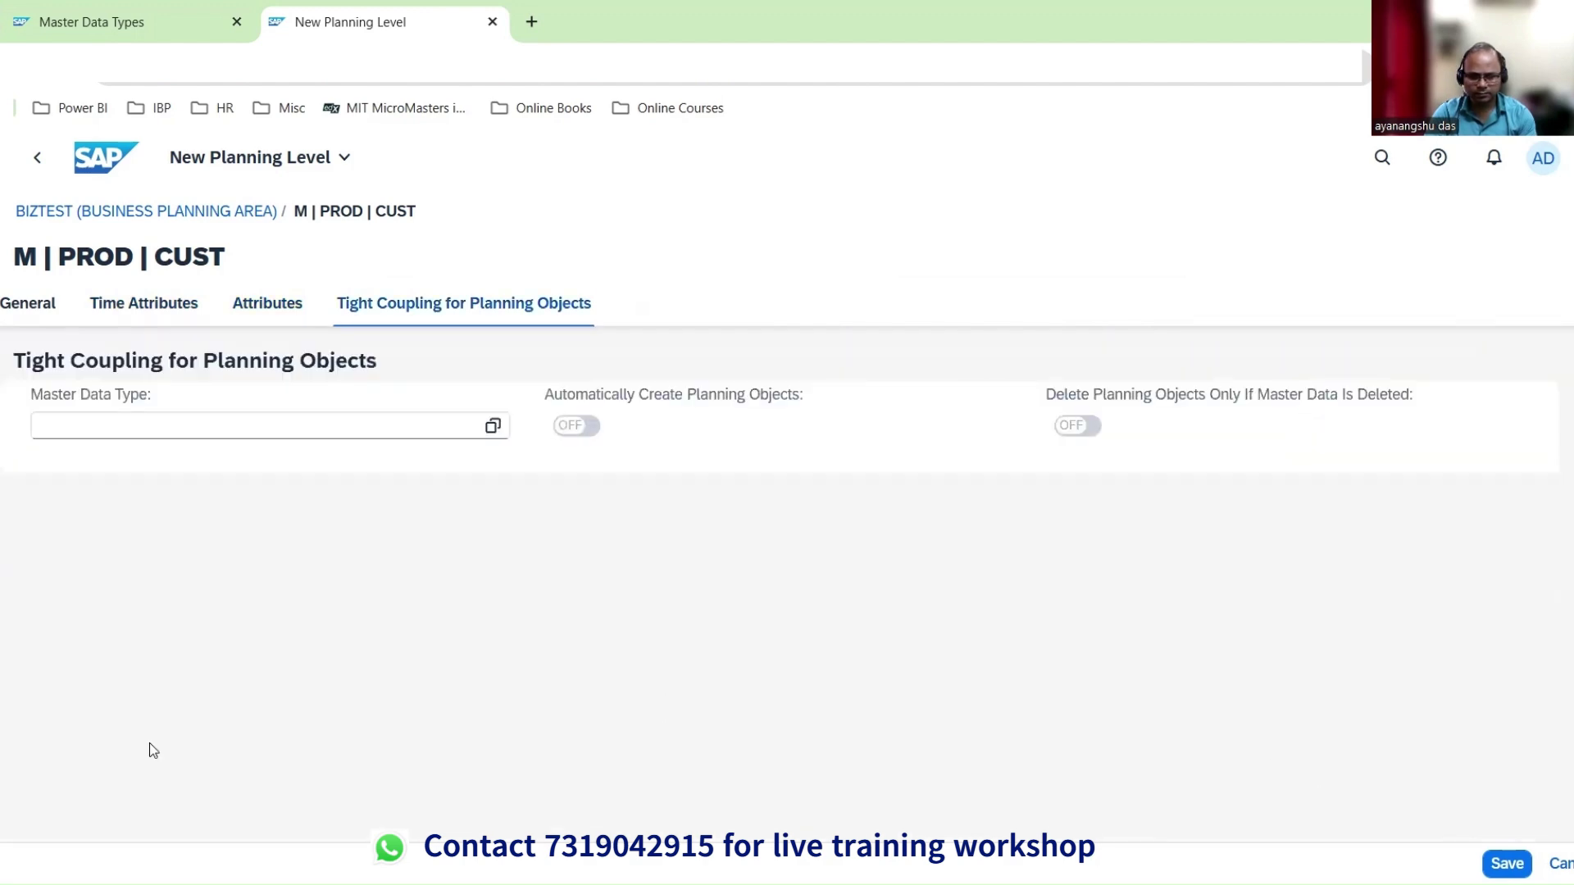
left_click(1505, 861)
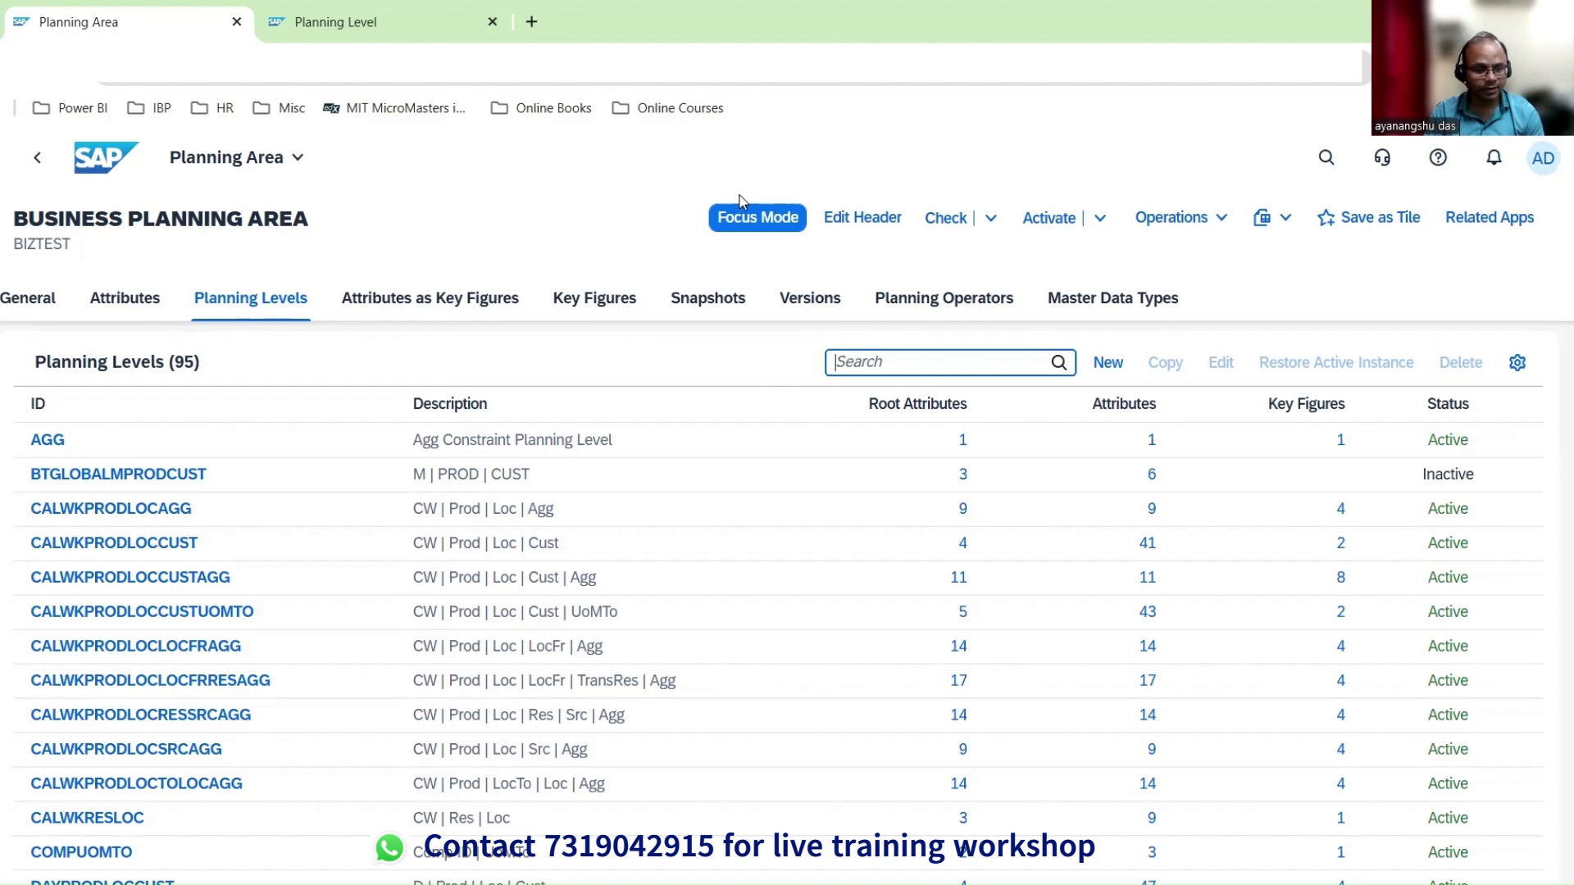
Search the planning levels for BTGLOBALMPRODCUST and view its root attributes
type("BTGLO")
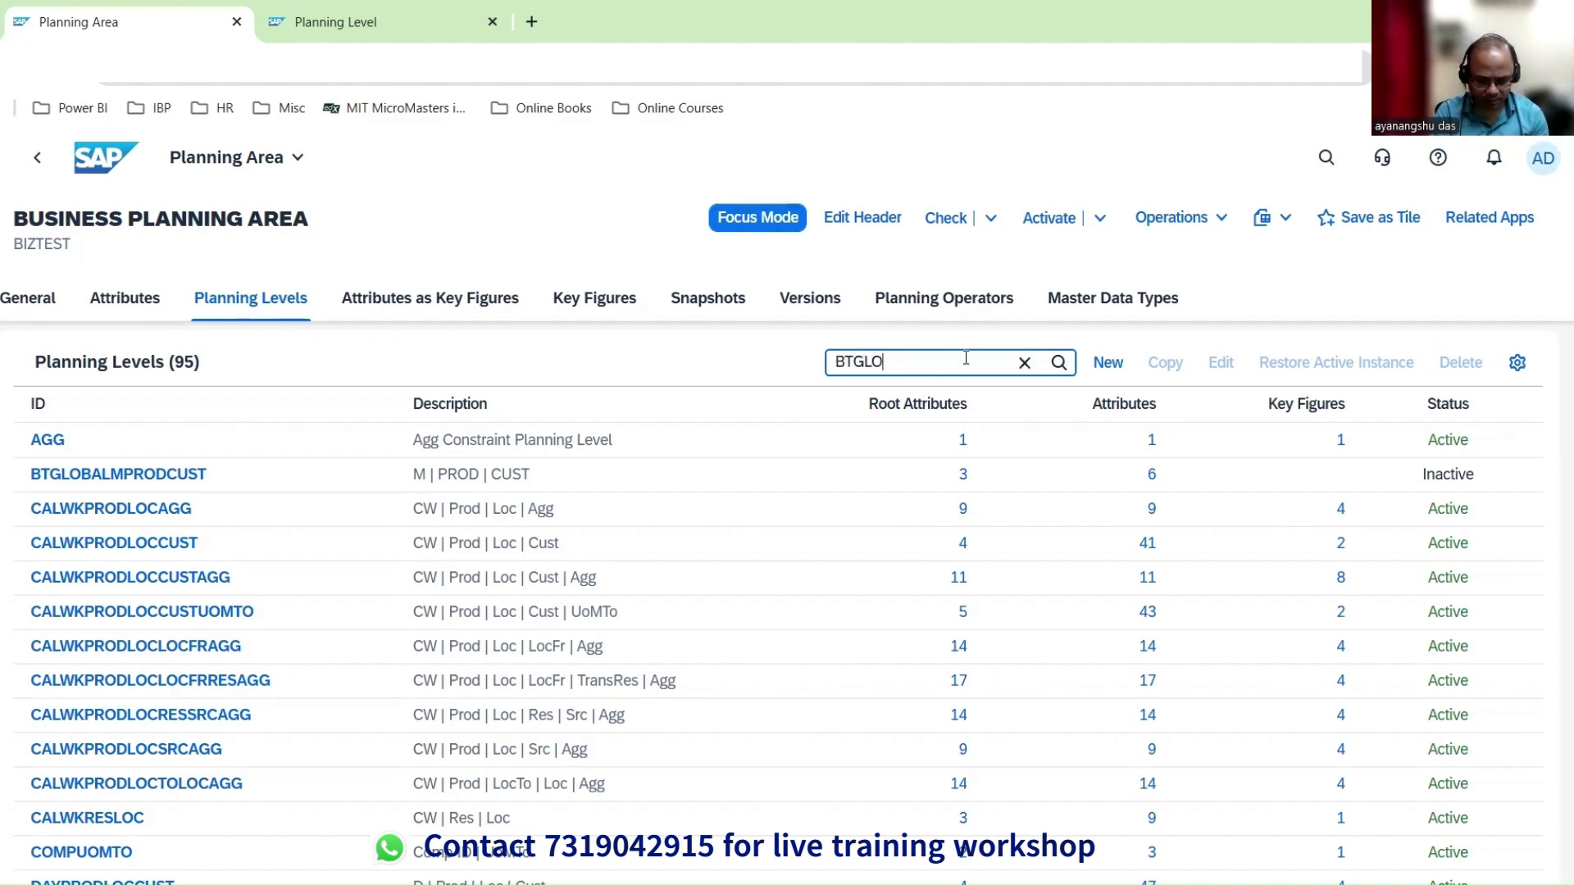
type("BALMPRODCUST")
key("Return")
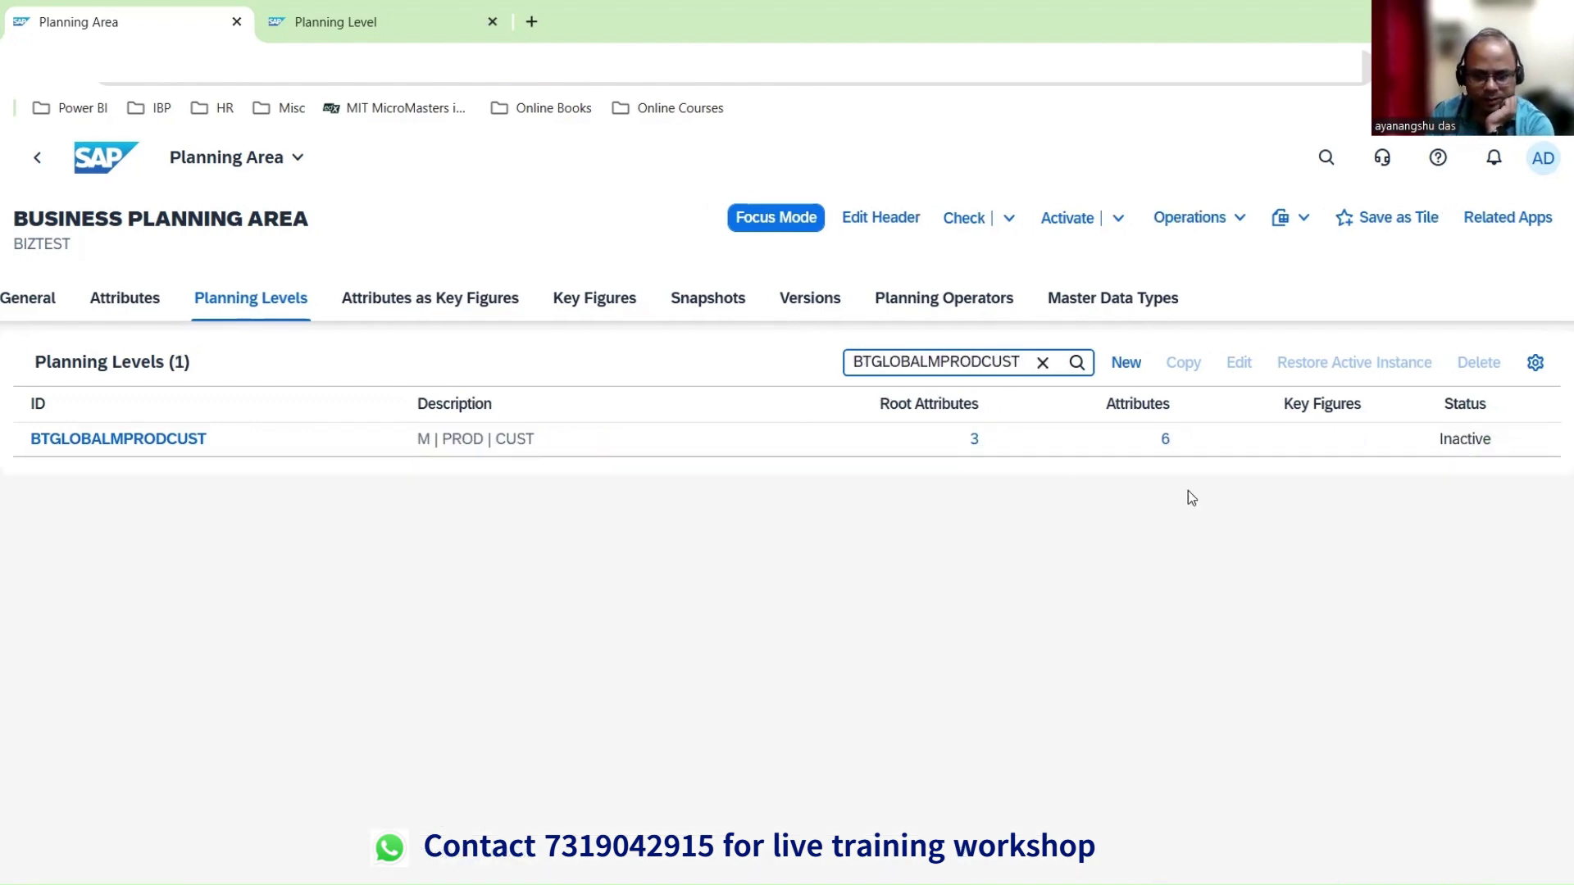
left_click(974, 441)
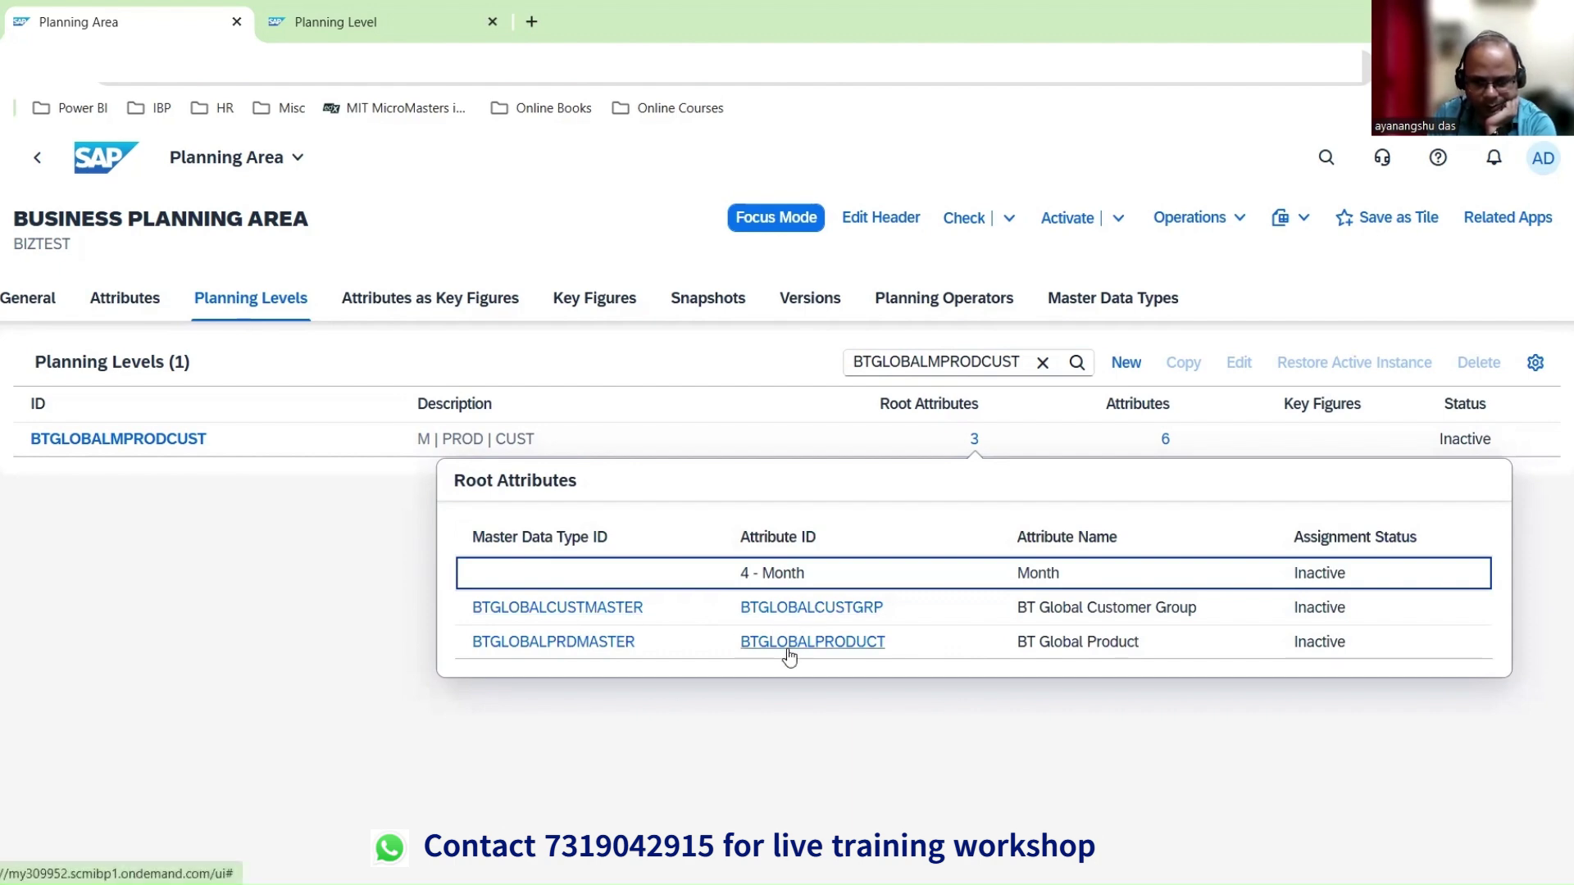
left_click(428, 411)
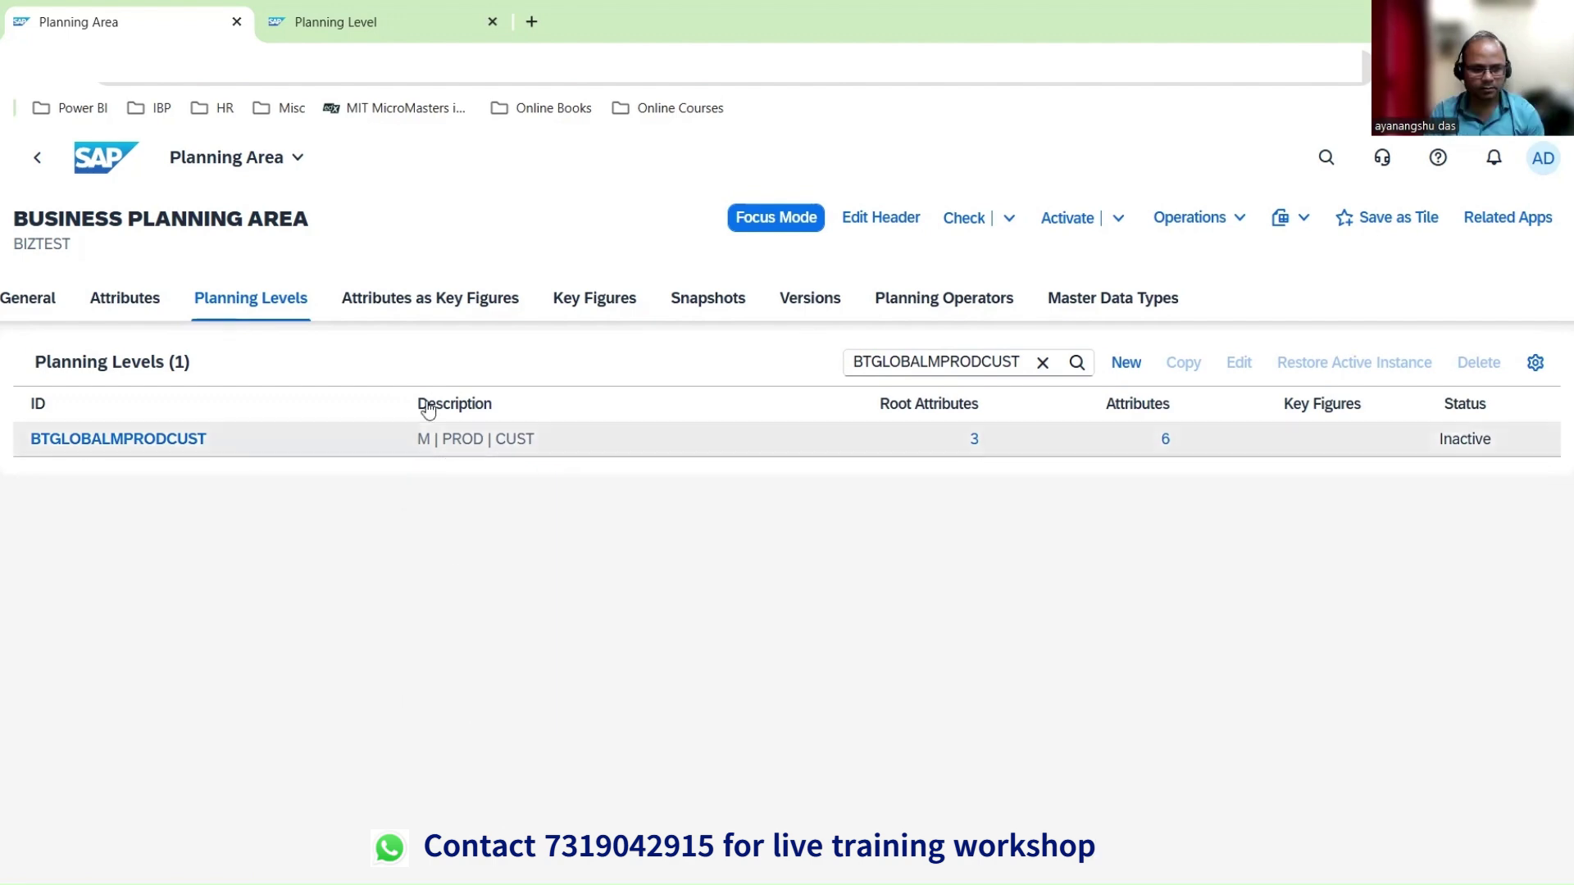
Clear the planning level search, open CALWKPRODLOCCUST and examine its customer, location and product attributes and their root settings
left_click(787, 440)
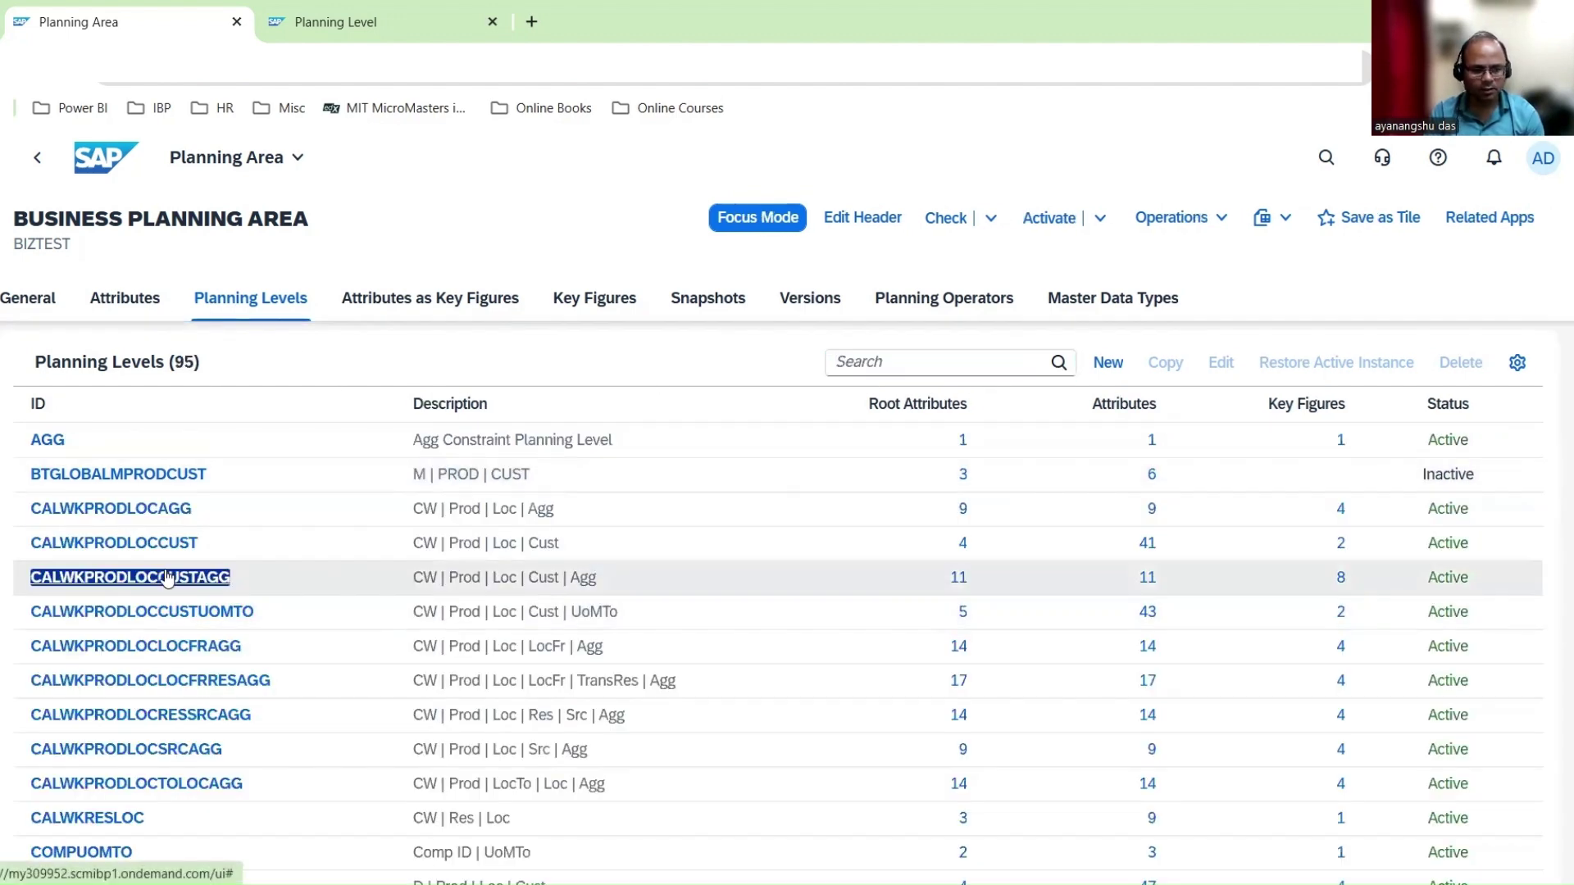
left_click(218, 575)
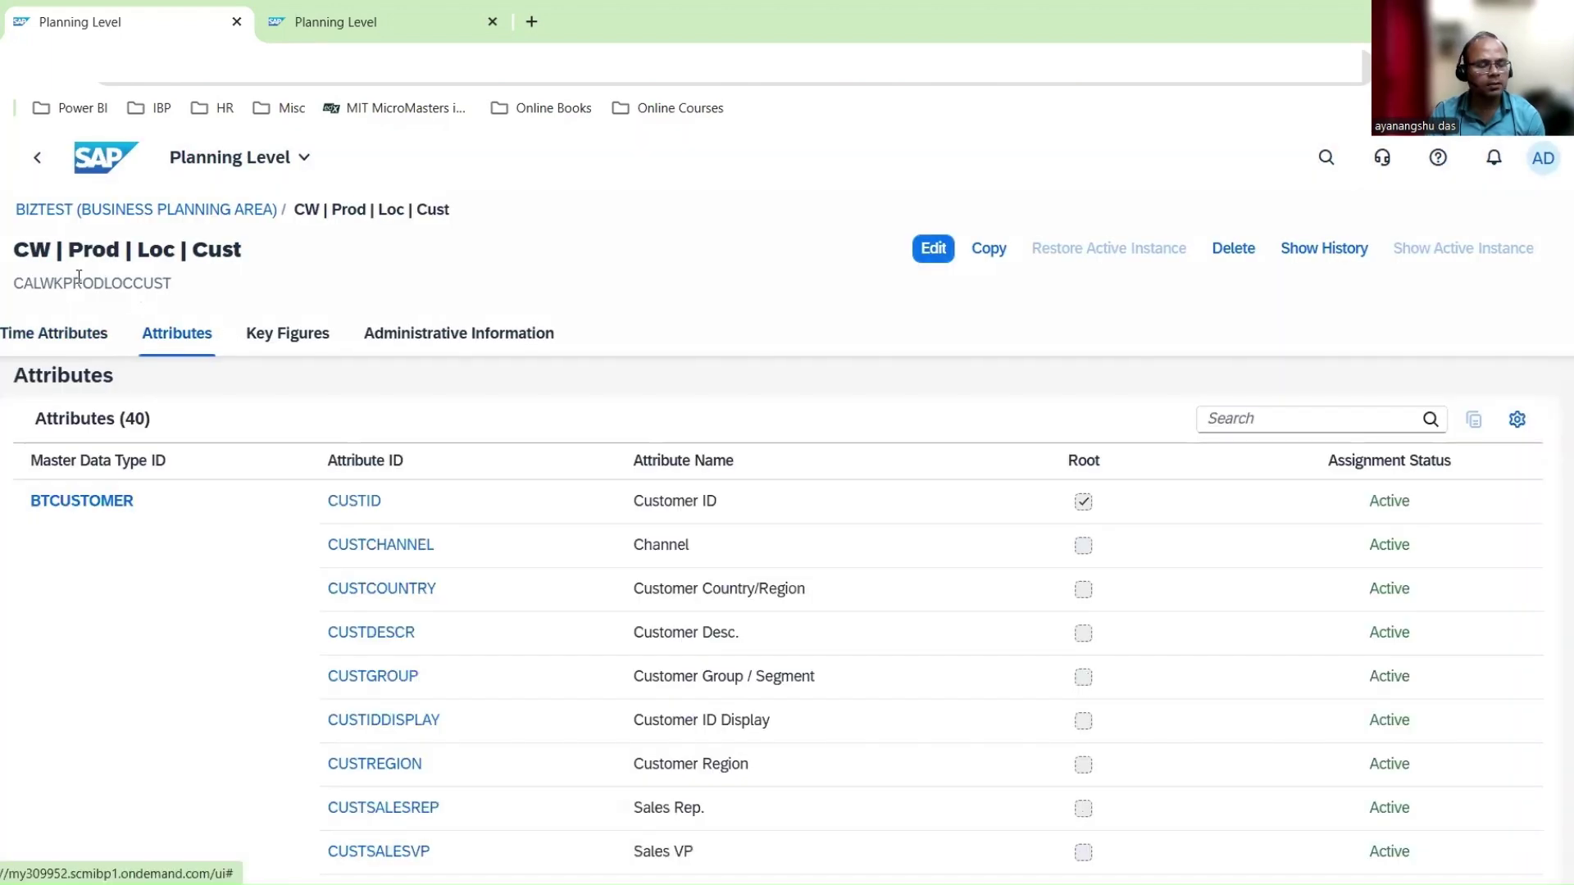
left_click_drag(17, 252, 375, 253)
scroll(236, 555, "down", 2)
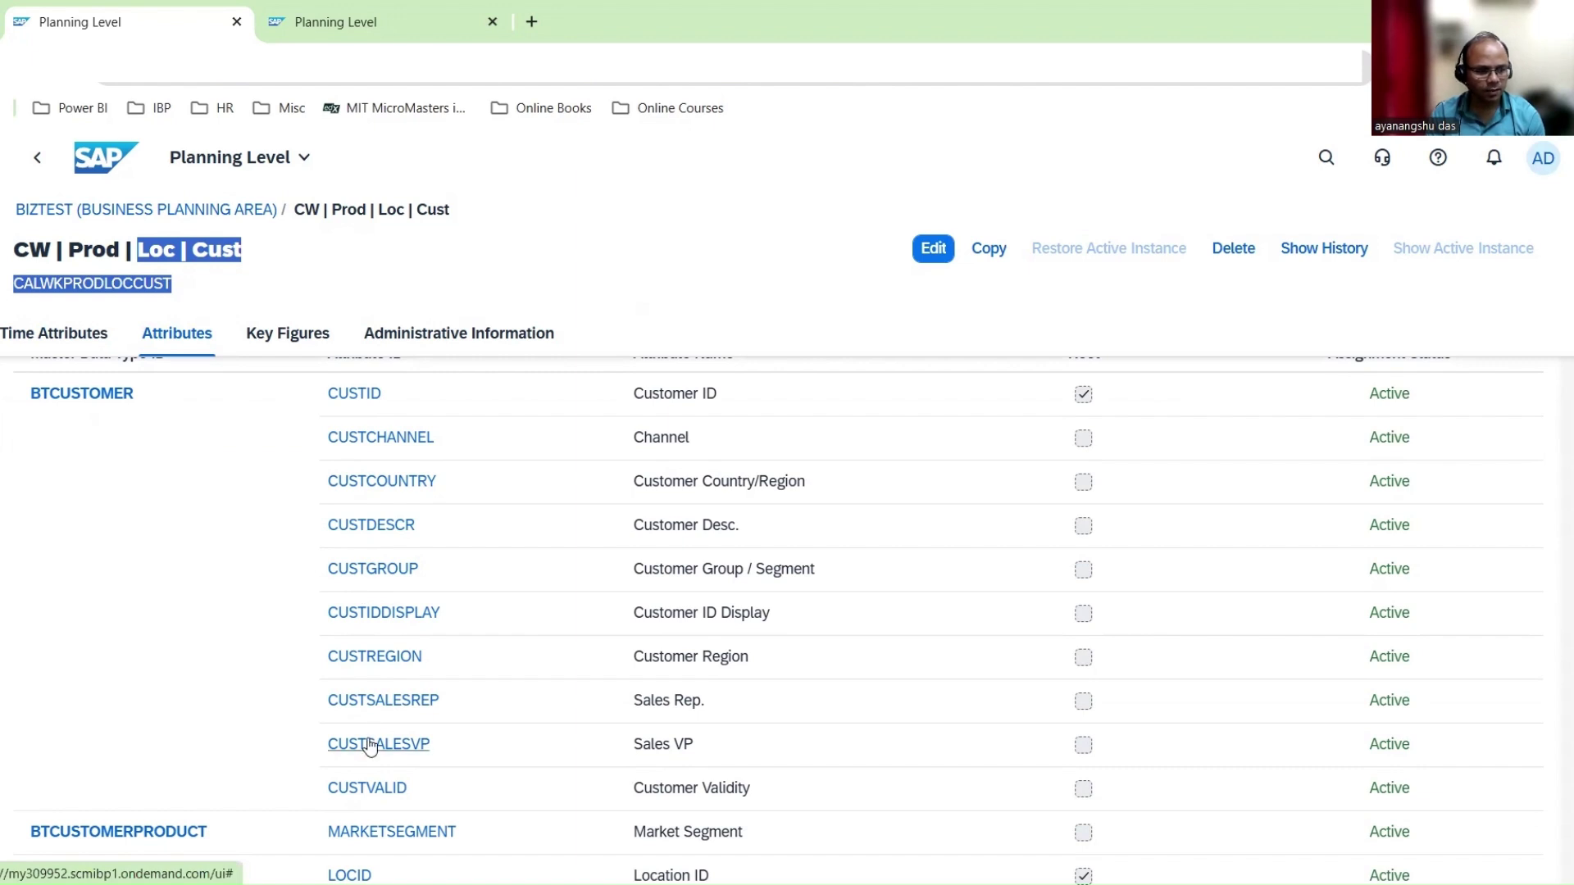
scroll(369, 745, "down", 3)
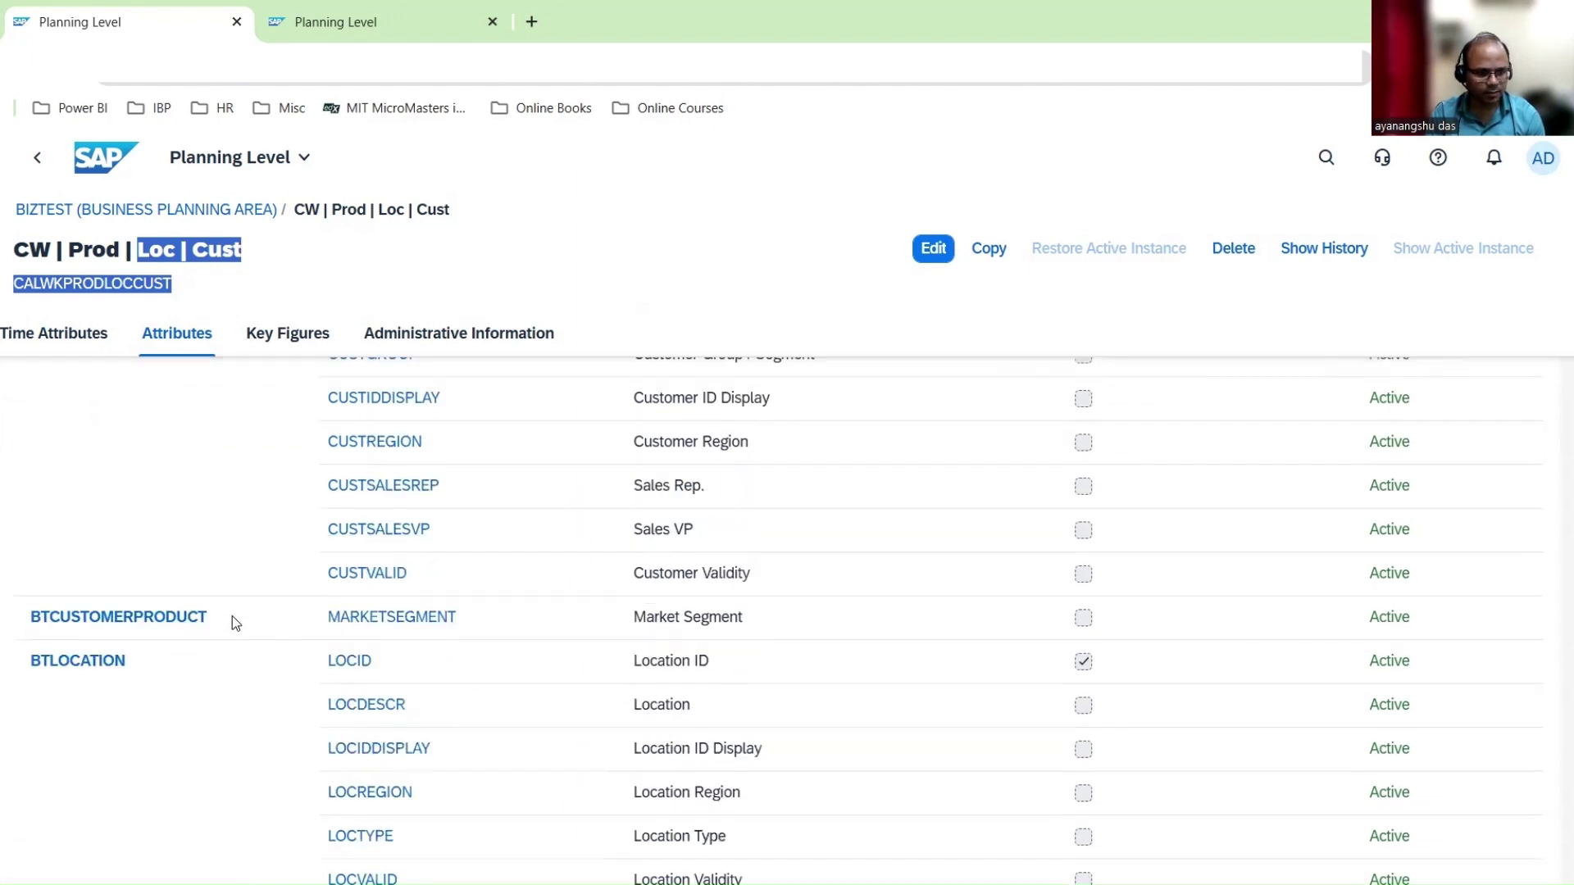
scroll(314, 716, "down", 4)
left_click_drag(314, 715, 296, 649)
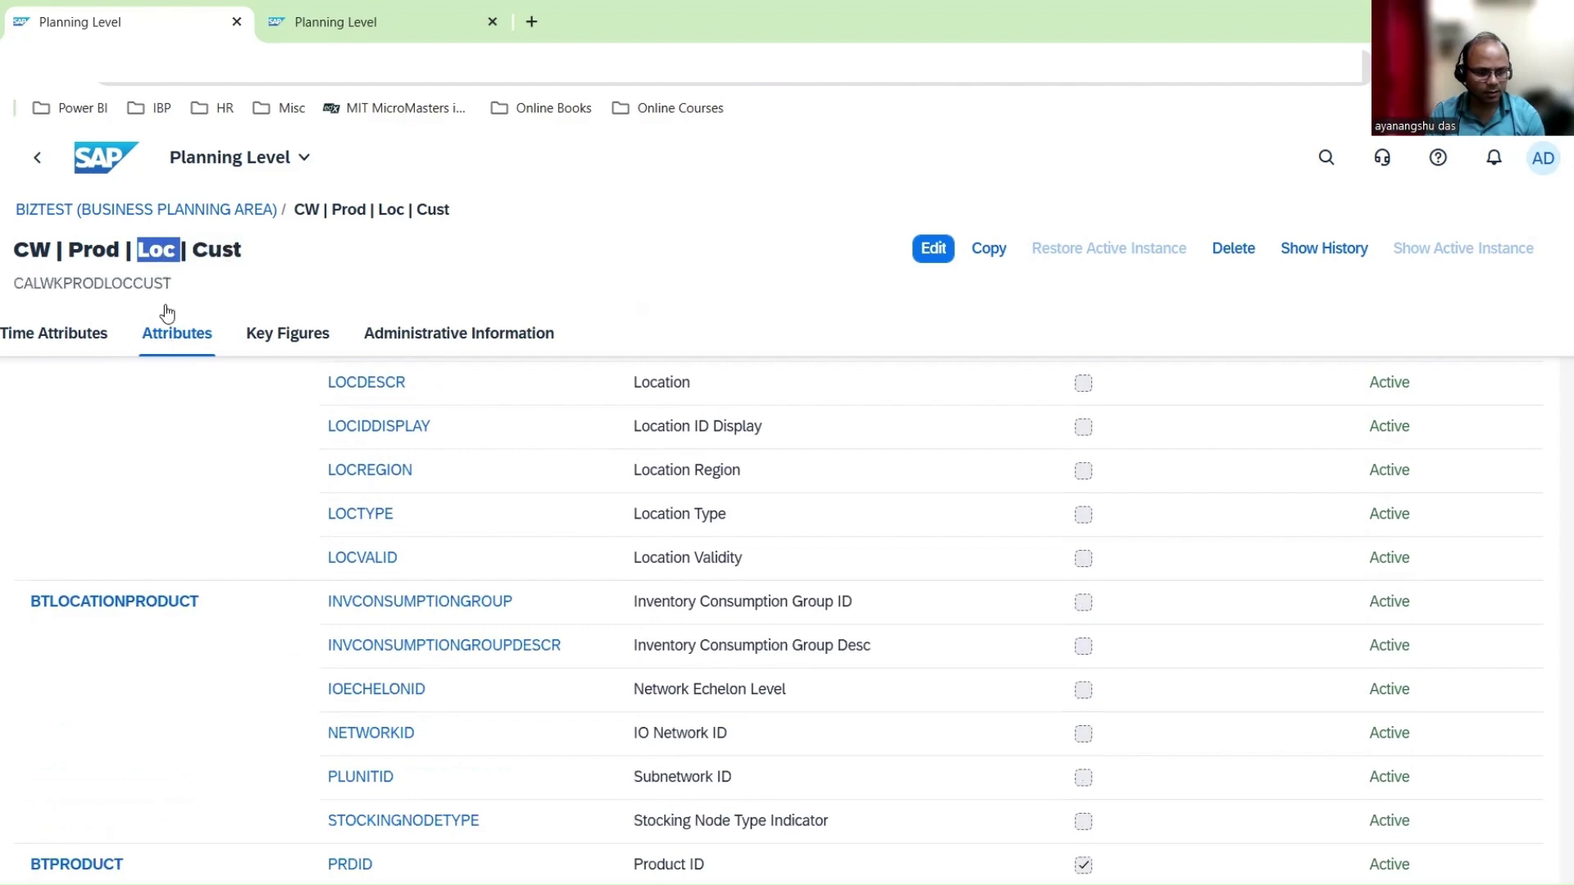
scroll(450, 671, "down", 1)
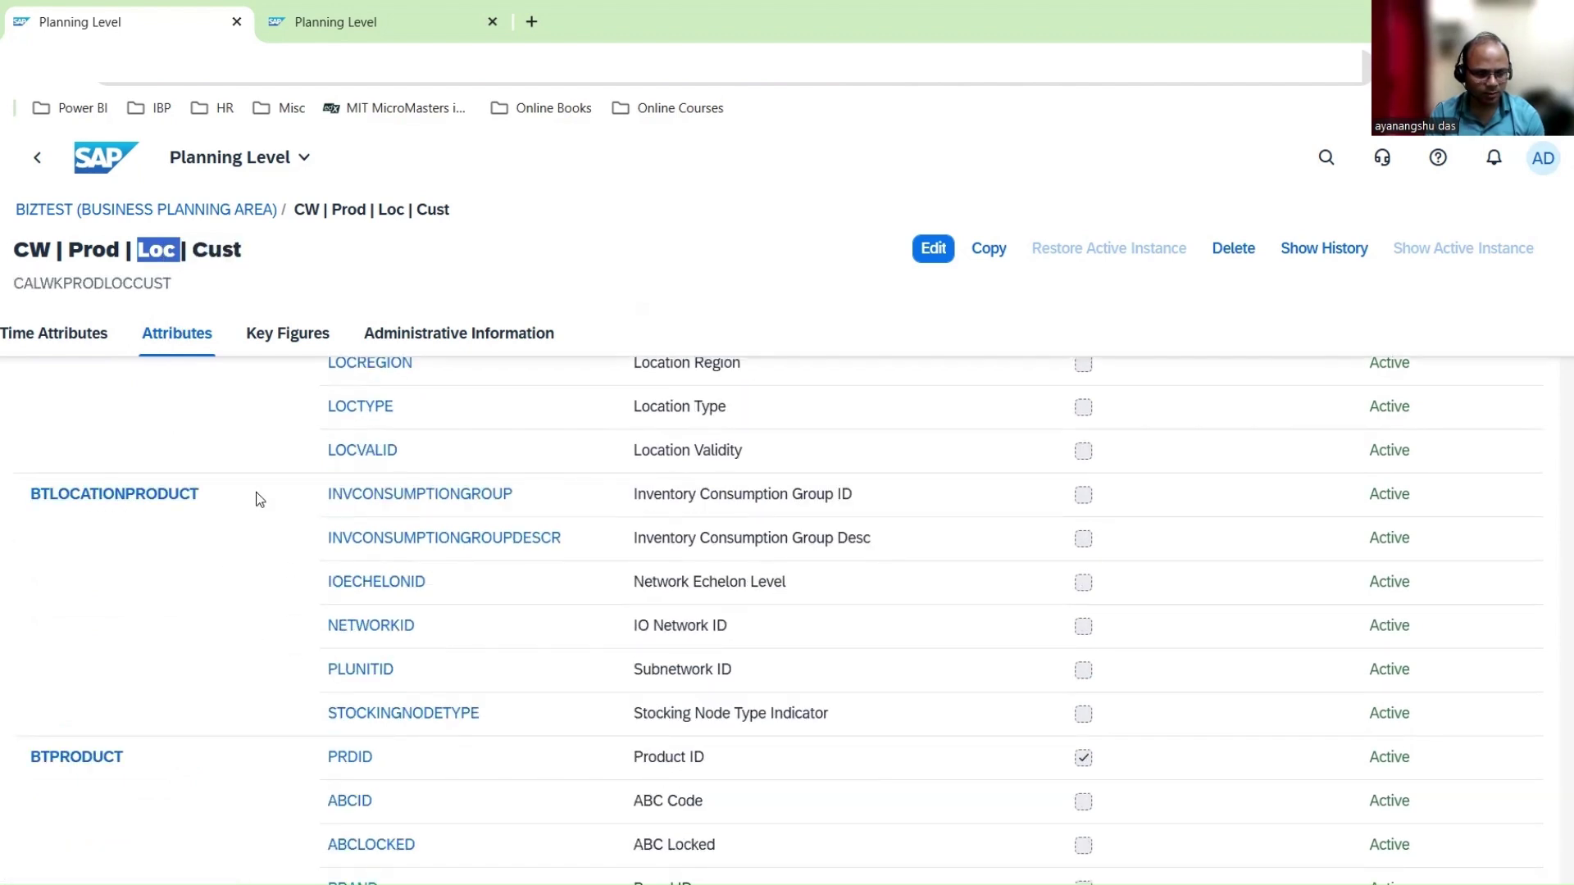
scroll(283, 760, "down", 1)
scroll(284, 759, "down", 2)
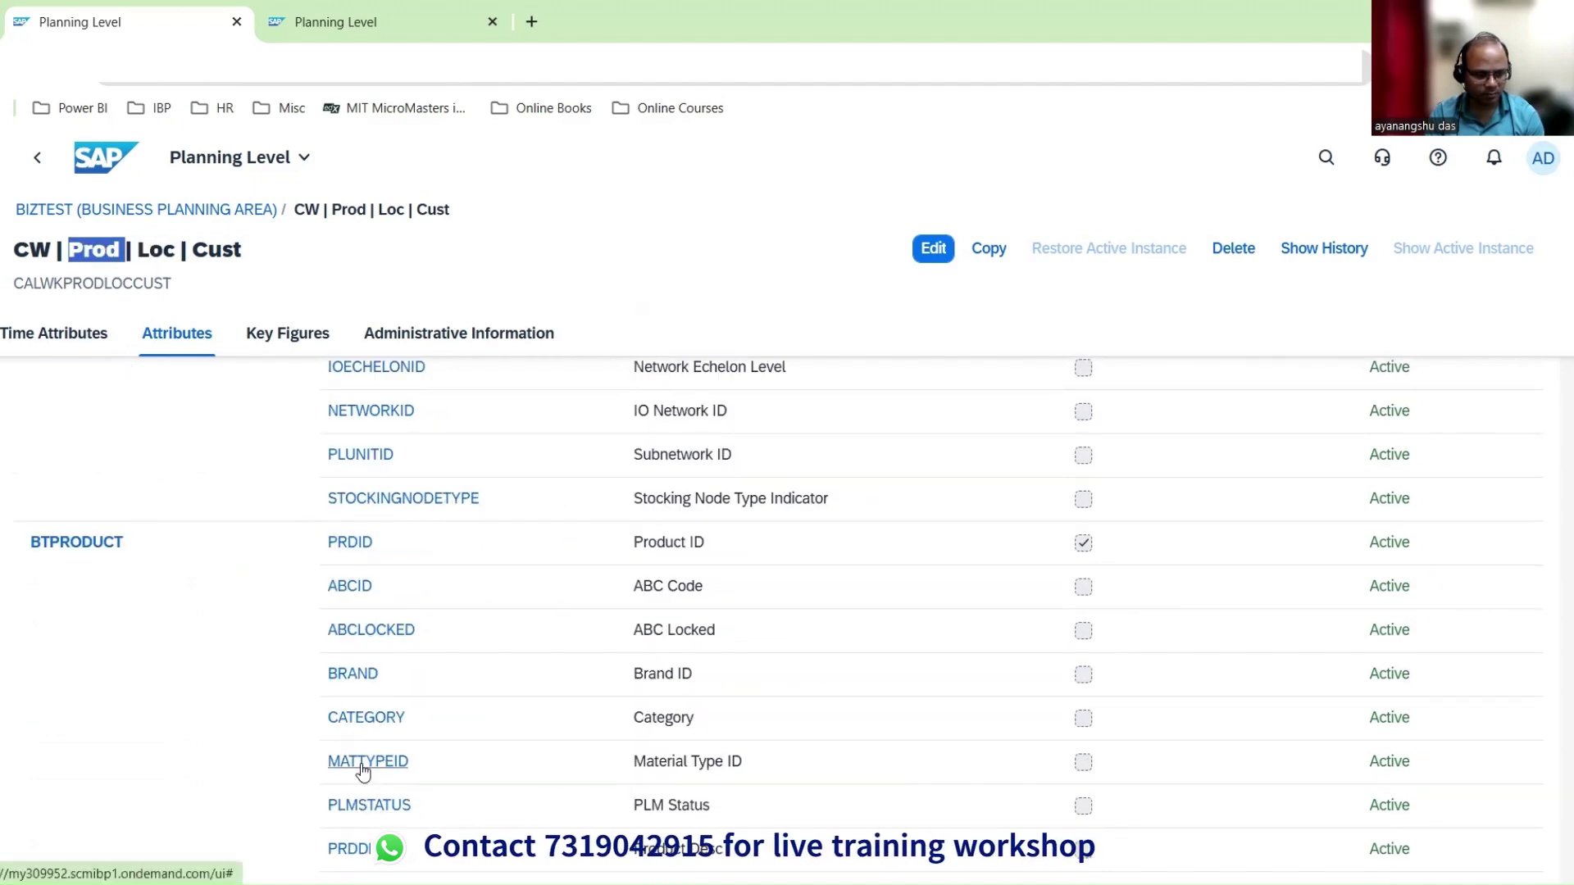
scroll(359, 763, "down", 6)
scroll(358, 749, "up", 1)
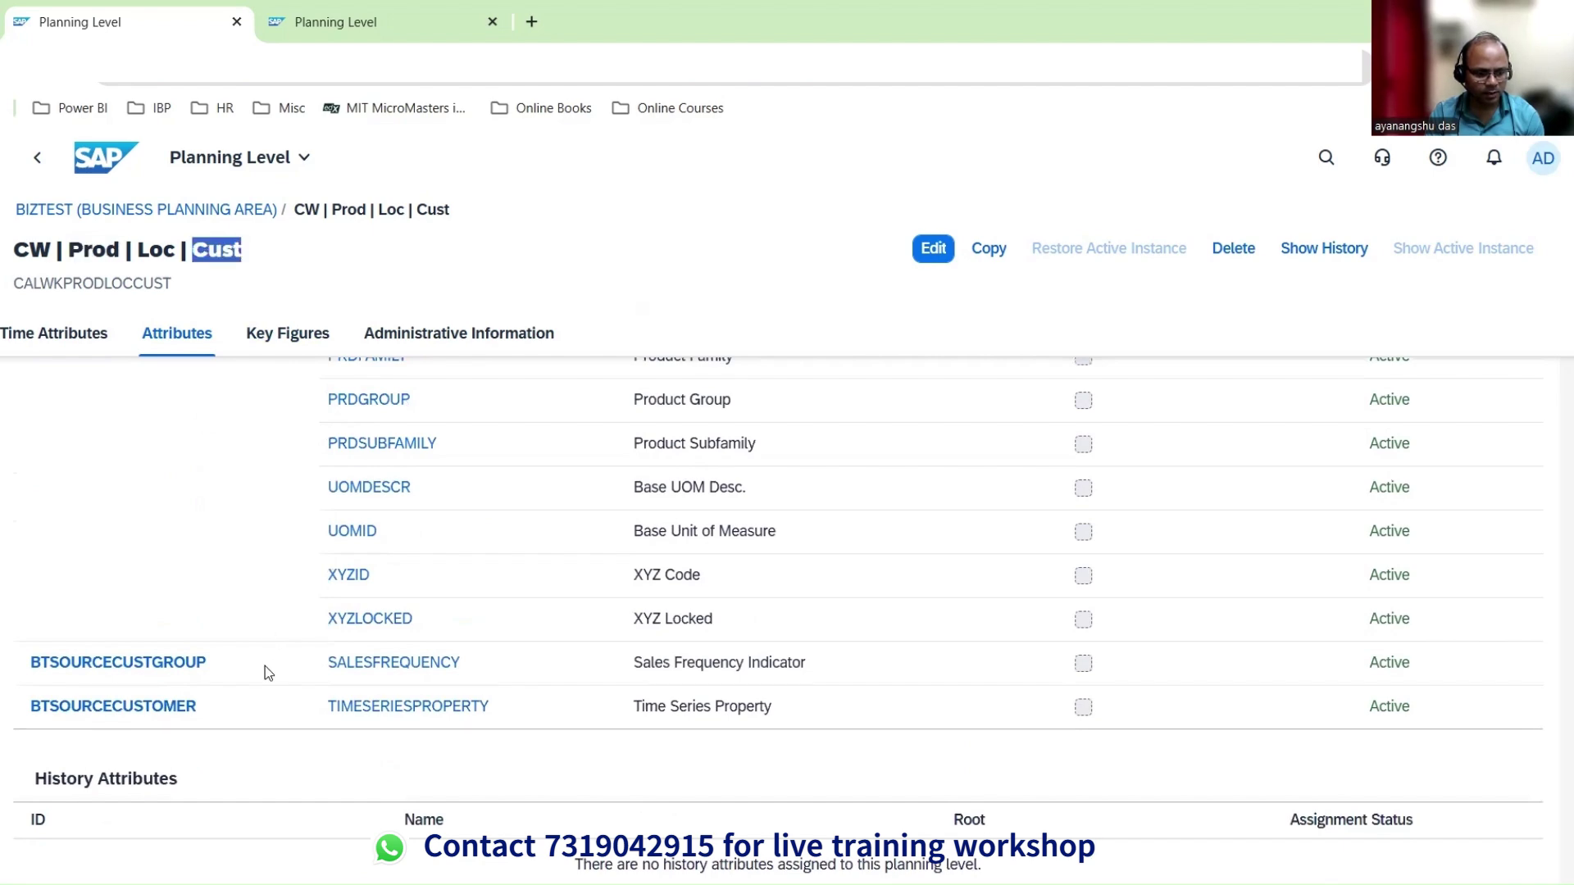
Examine the non-root customer attributes CUSTGROUP and CUSTREGION and the time attribute of the CALWKPRODLOCCUST planning level
scroll(268, 665, "up", 10)
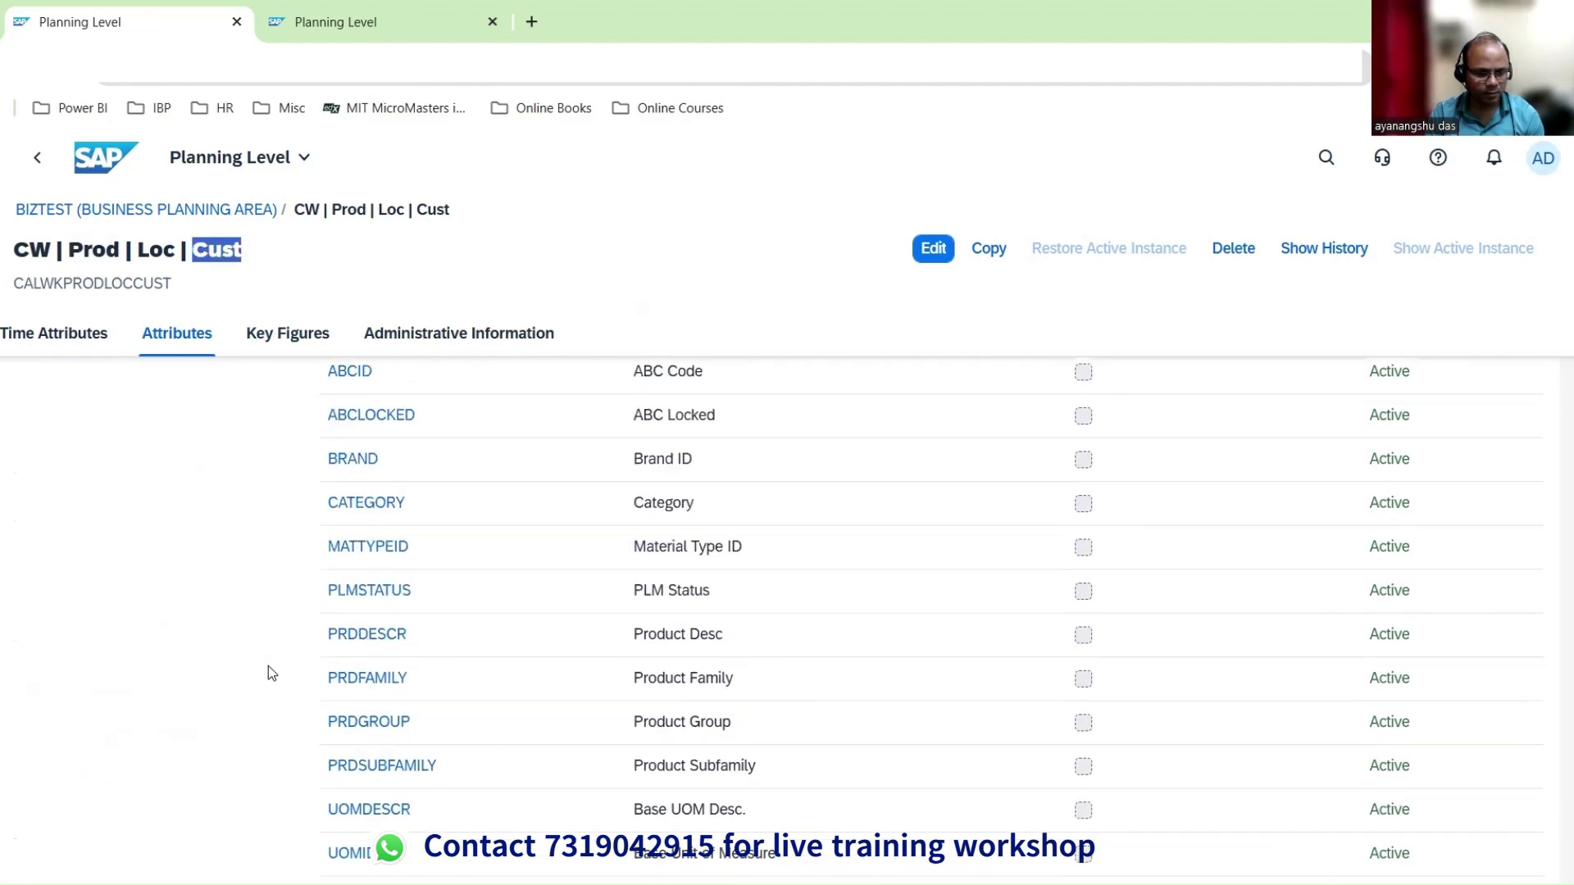
scroll(268, 666, "up", 5)
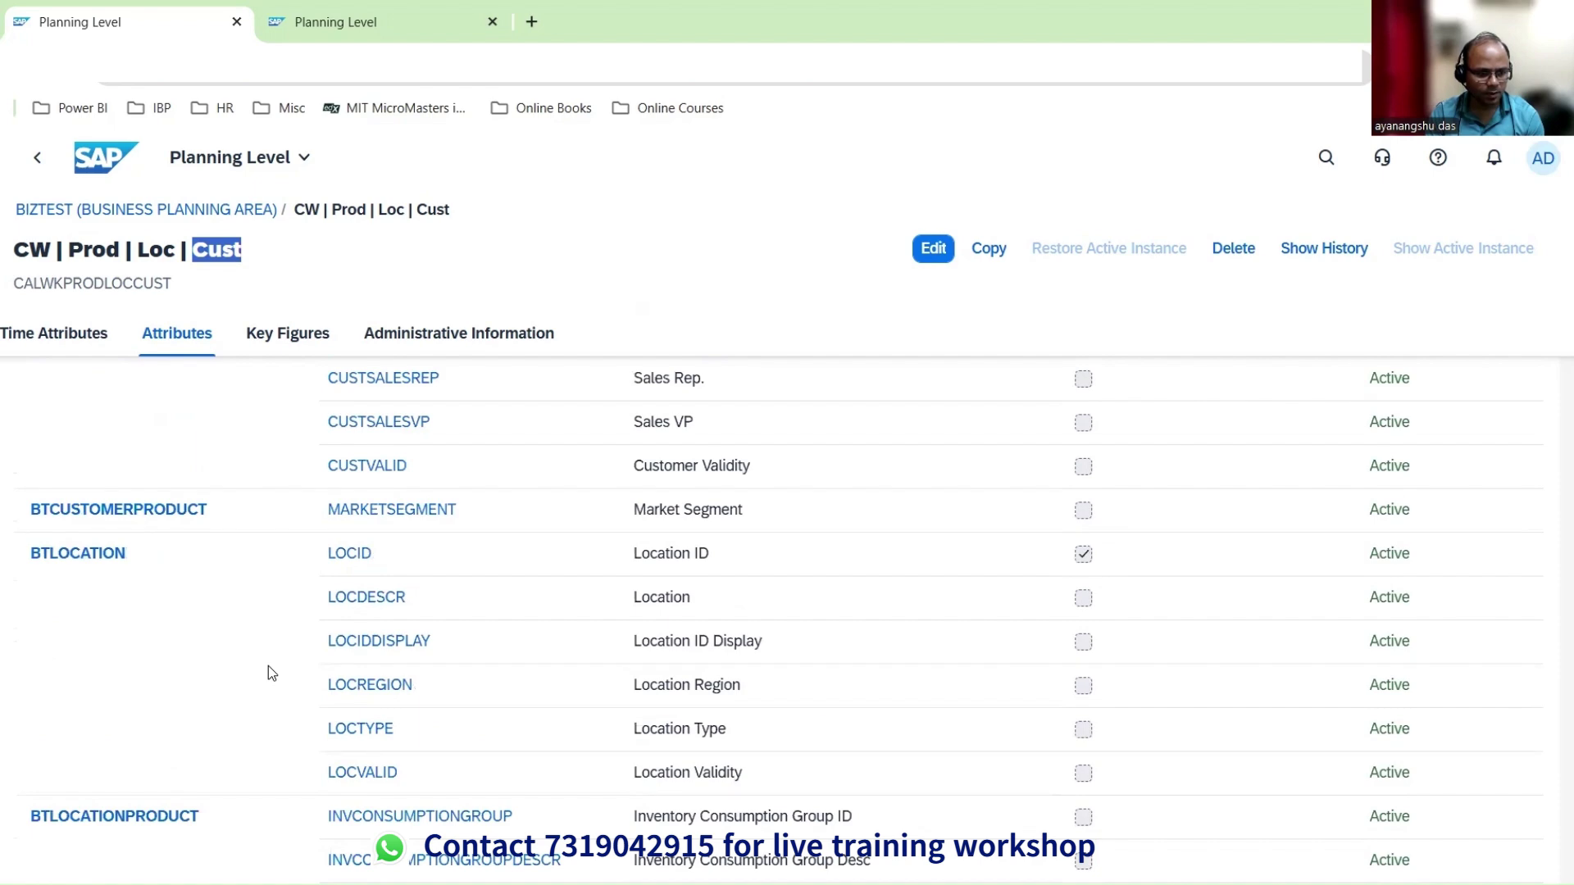
scroll(268, 666, "down", 3)
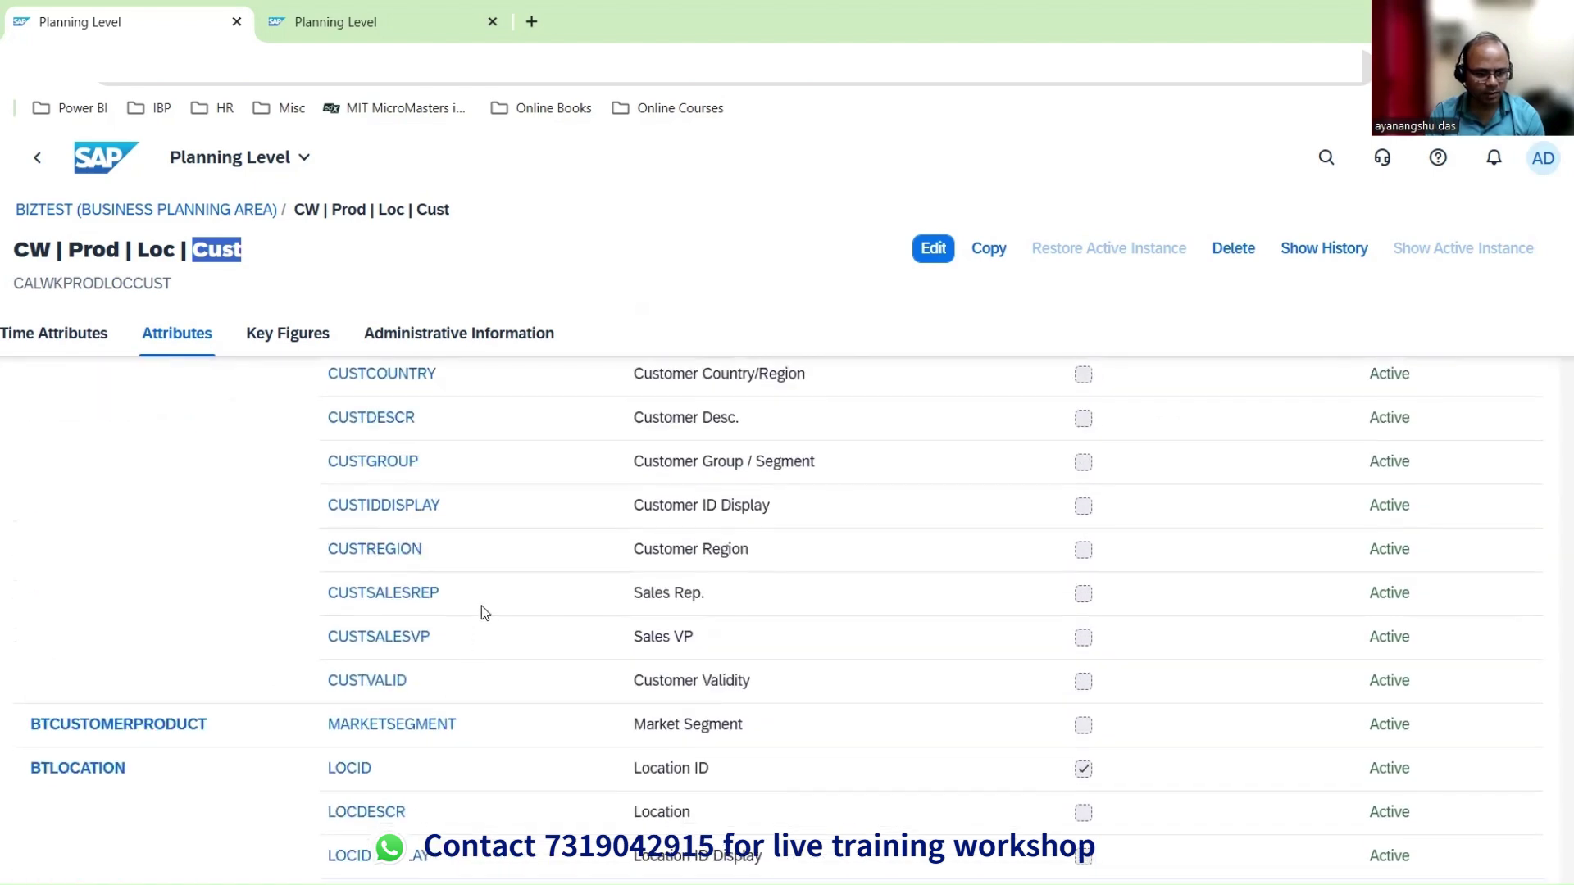
left_click_drag(441, 473, 323, 454)
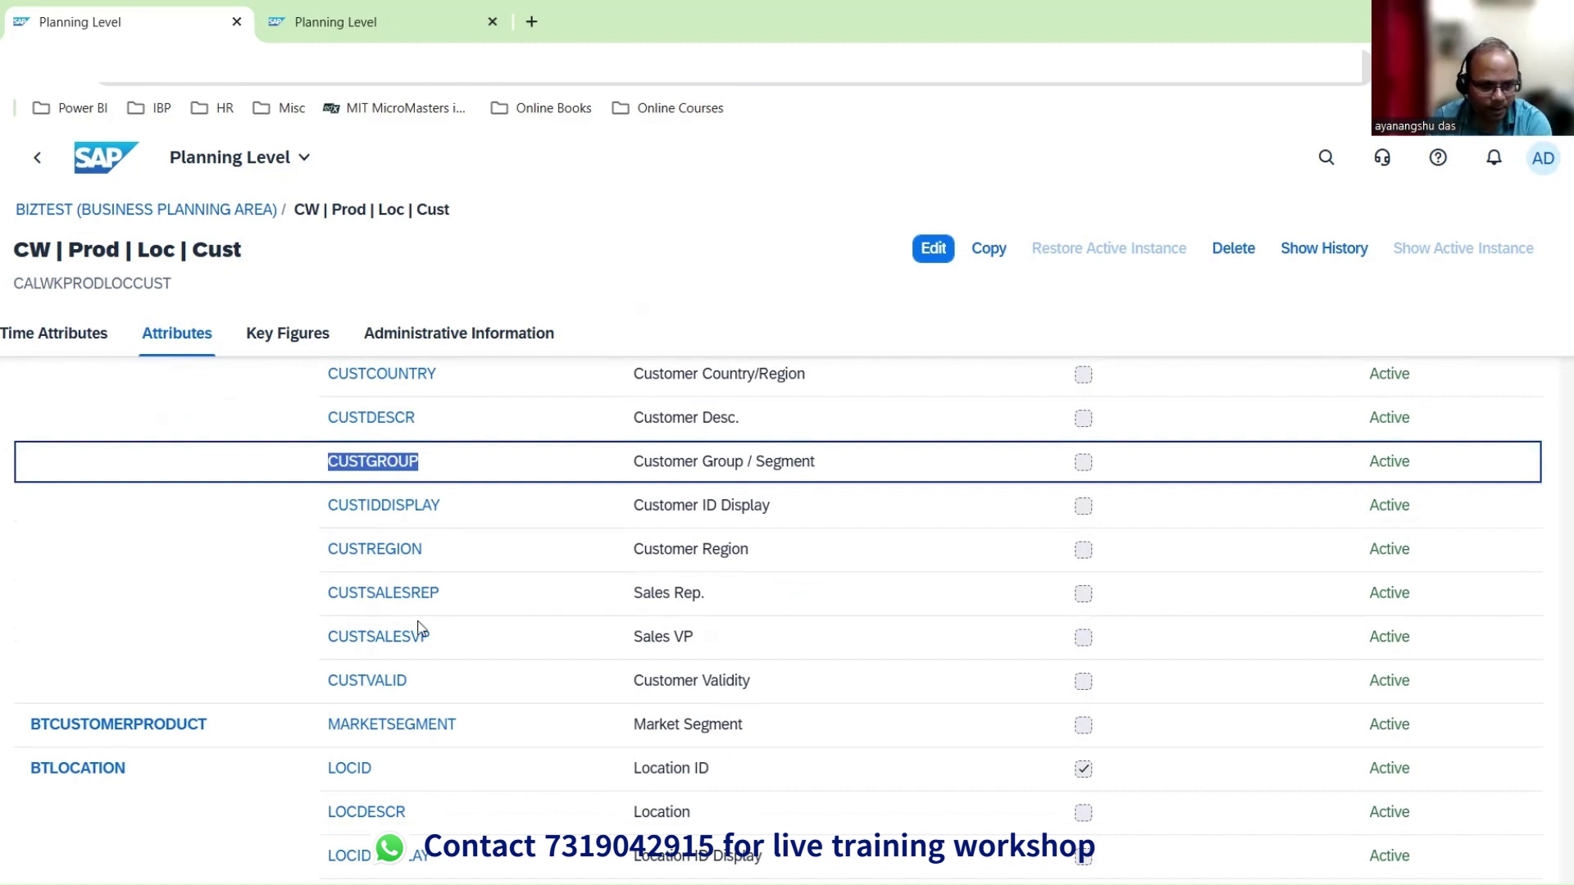
left_click_drag(446, 555, 300, 558)
scroll(297, 621, "up", 5)
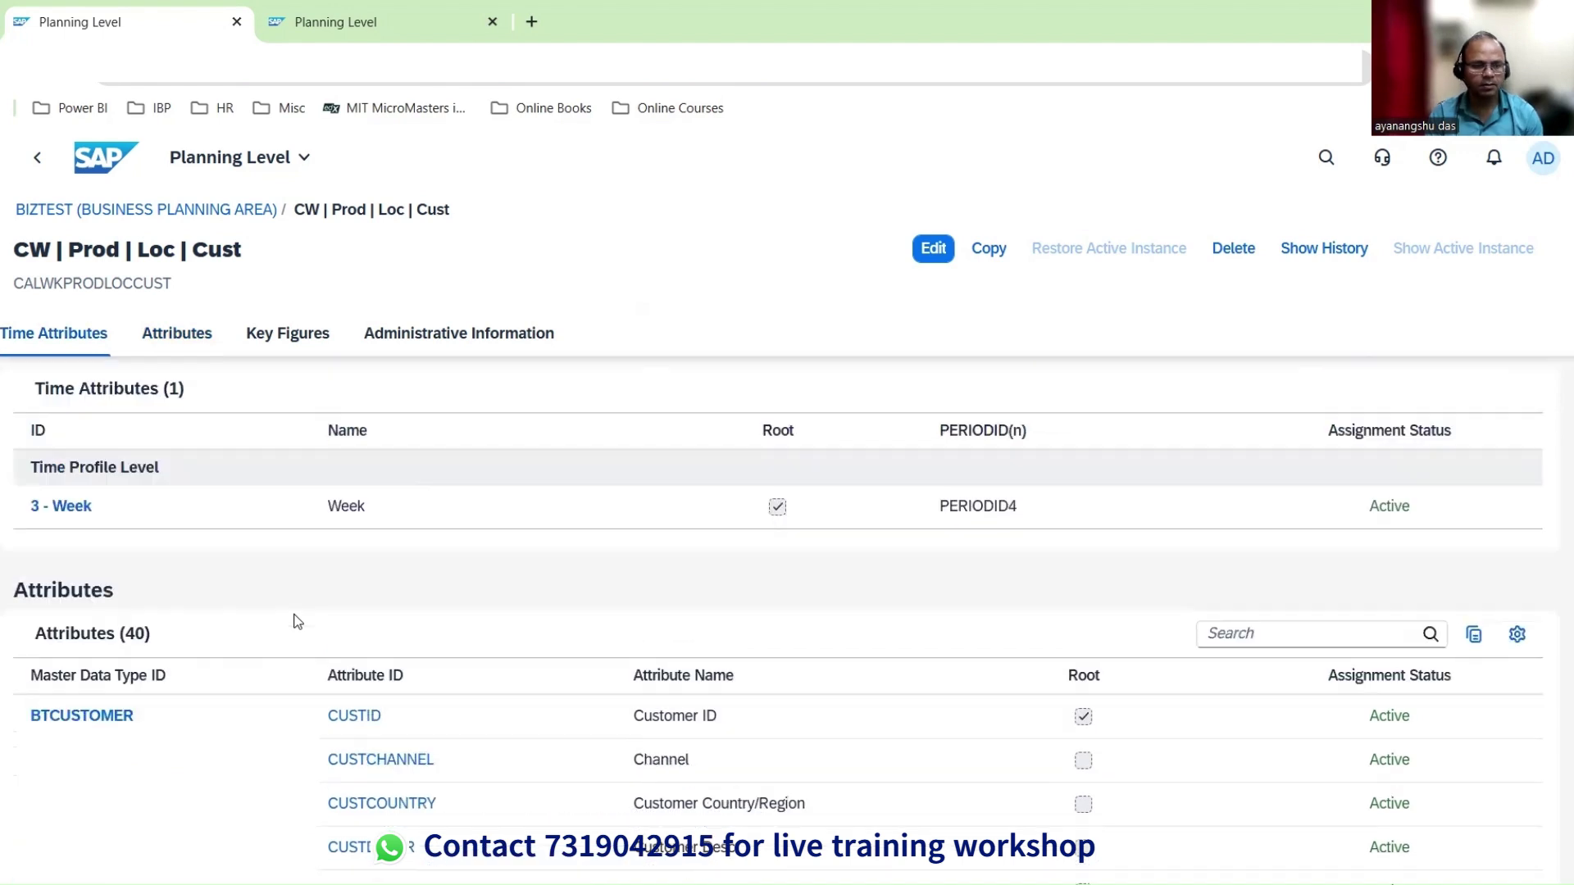
Return to the BIZTEST planning area and activate it, closing the activation report when it finishes
left_click(51, 212)
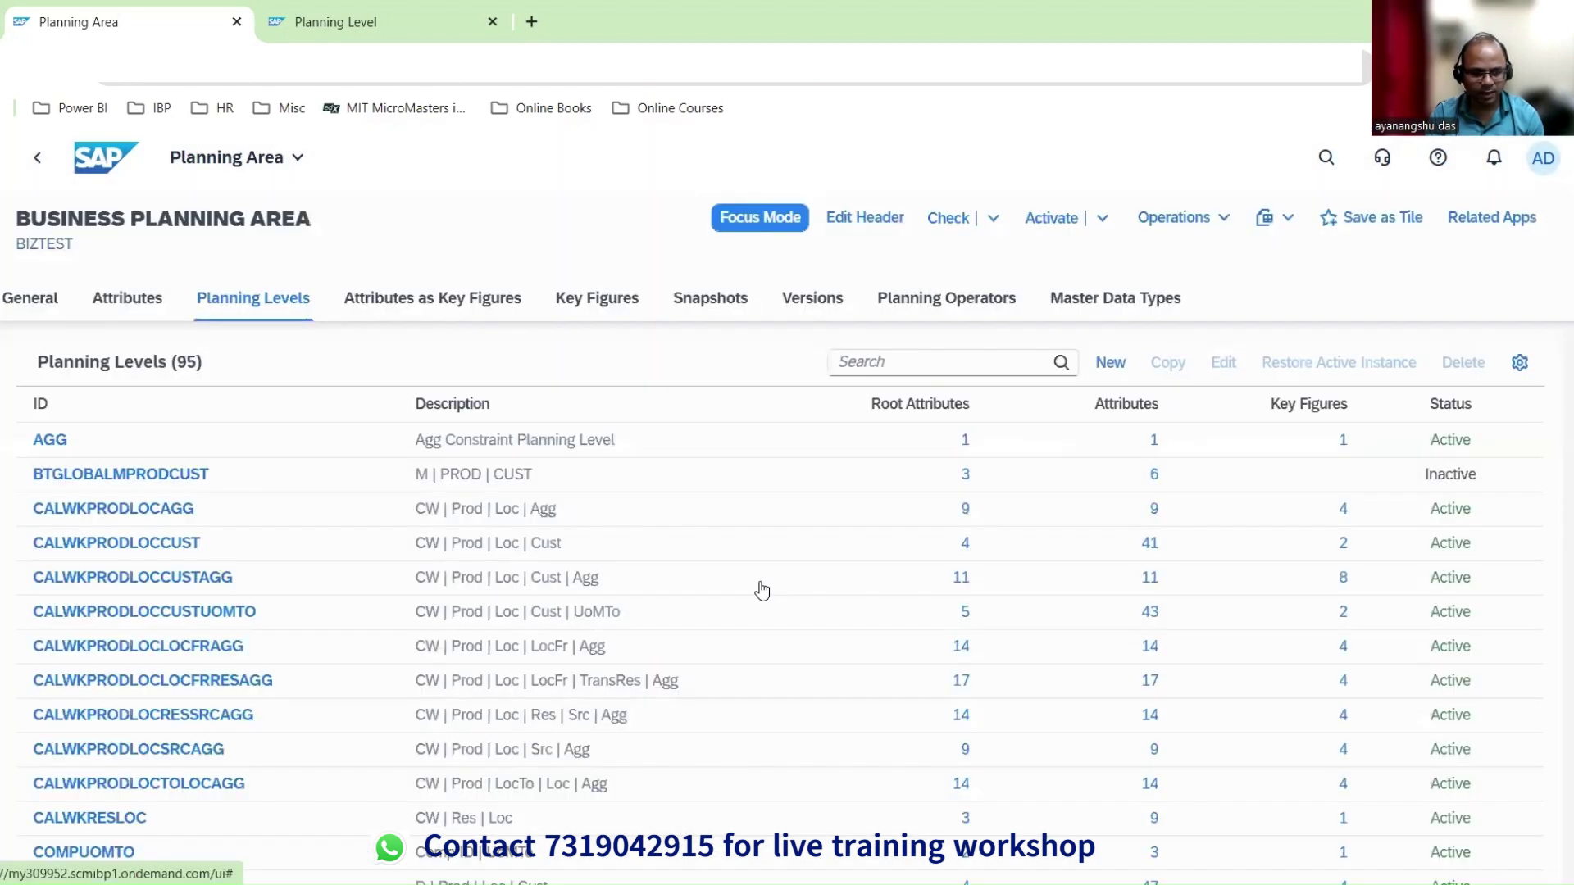
left_click(29, 300)
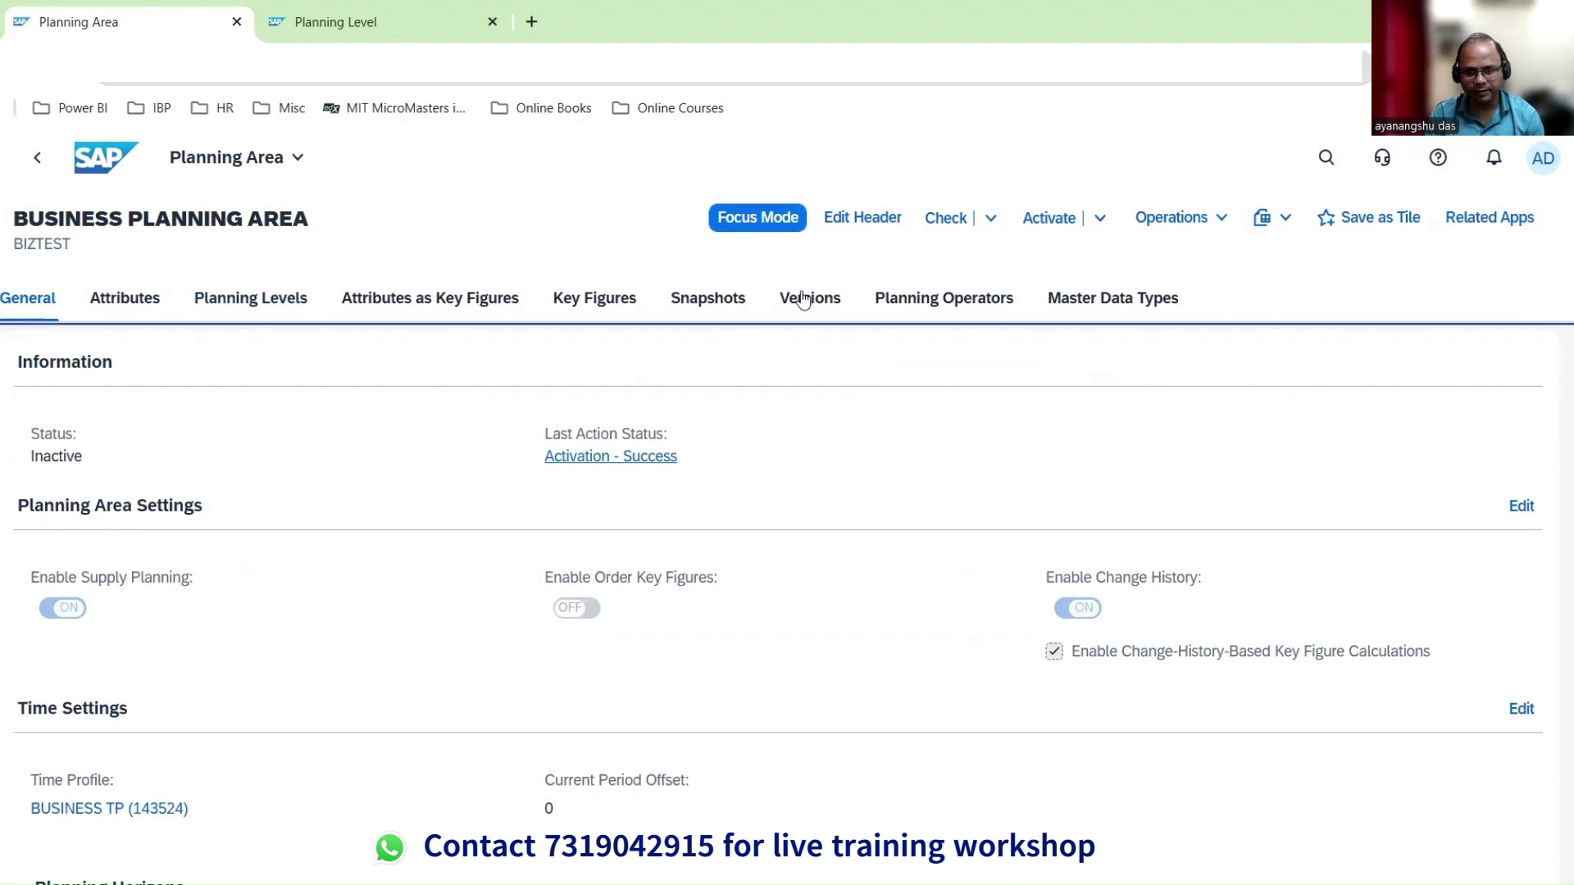
left_click(1049, 217)
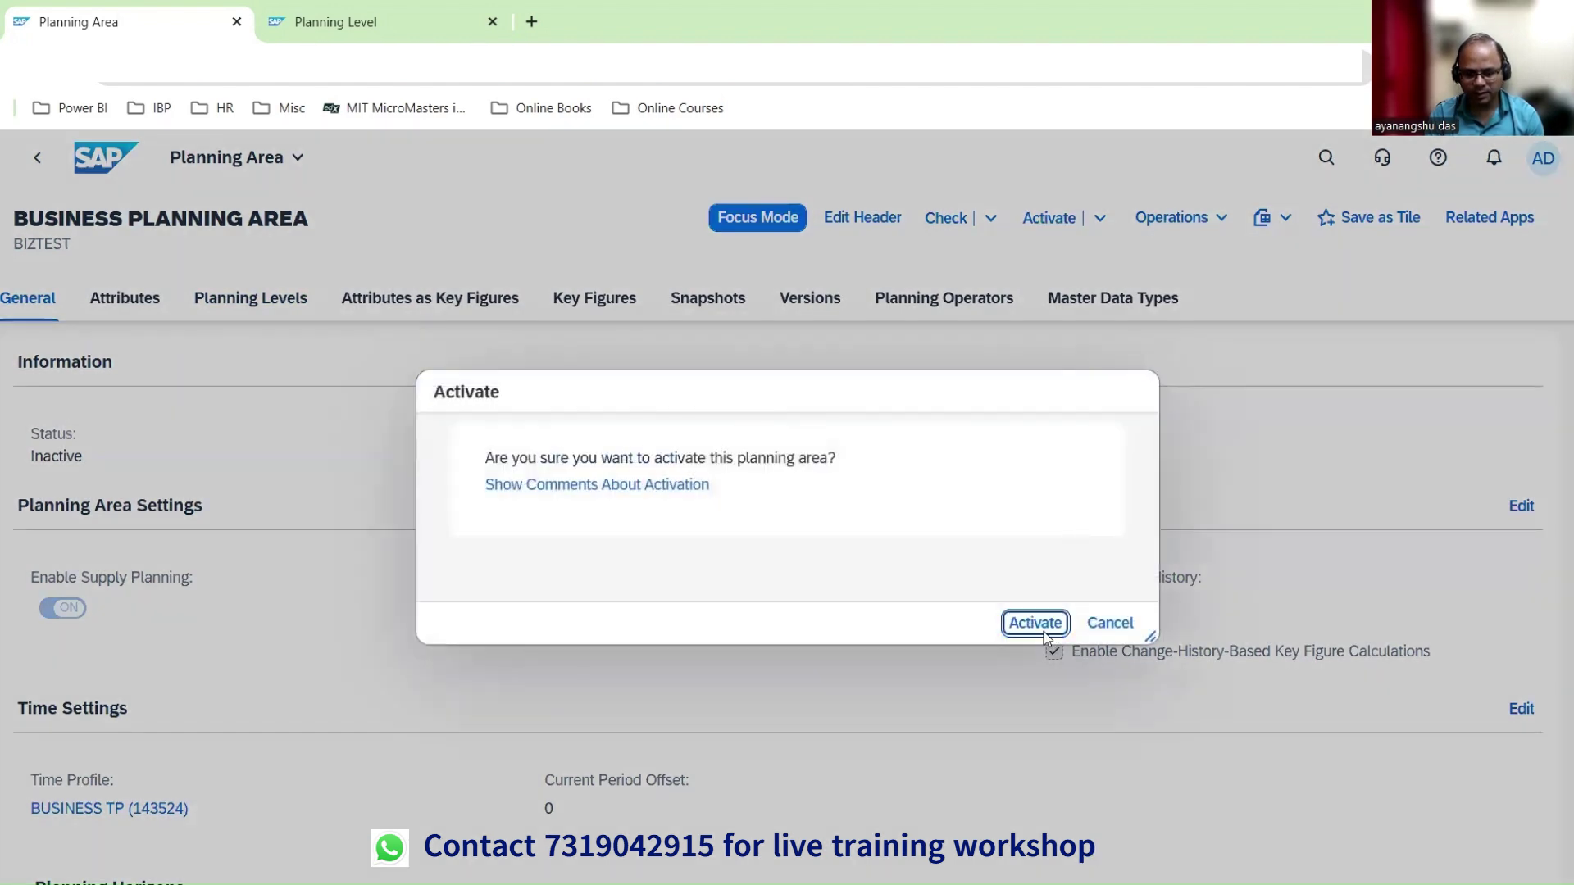
left_click(1036, 625)
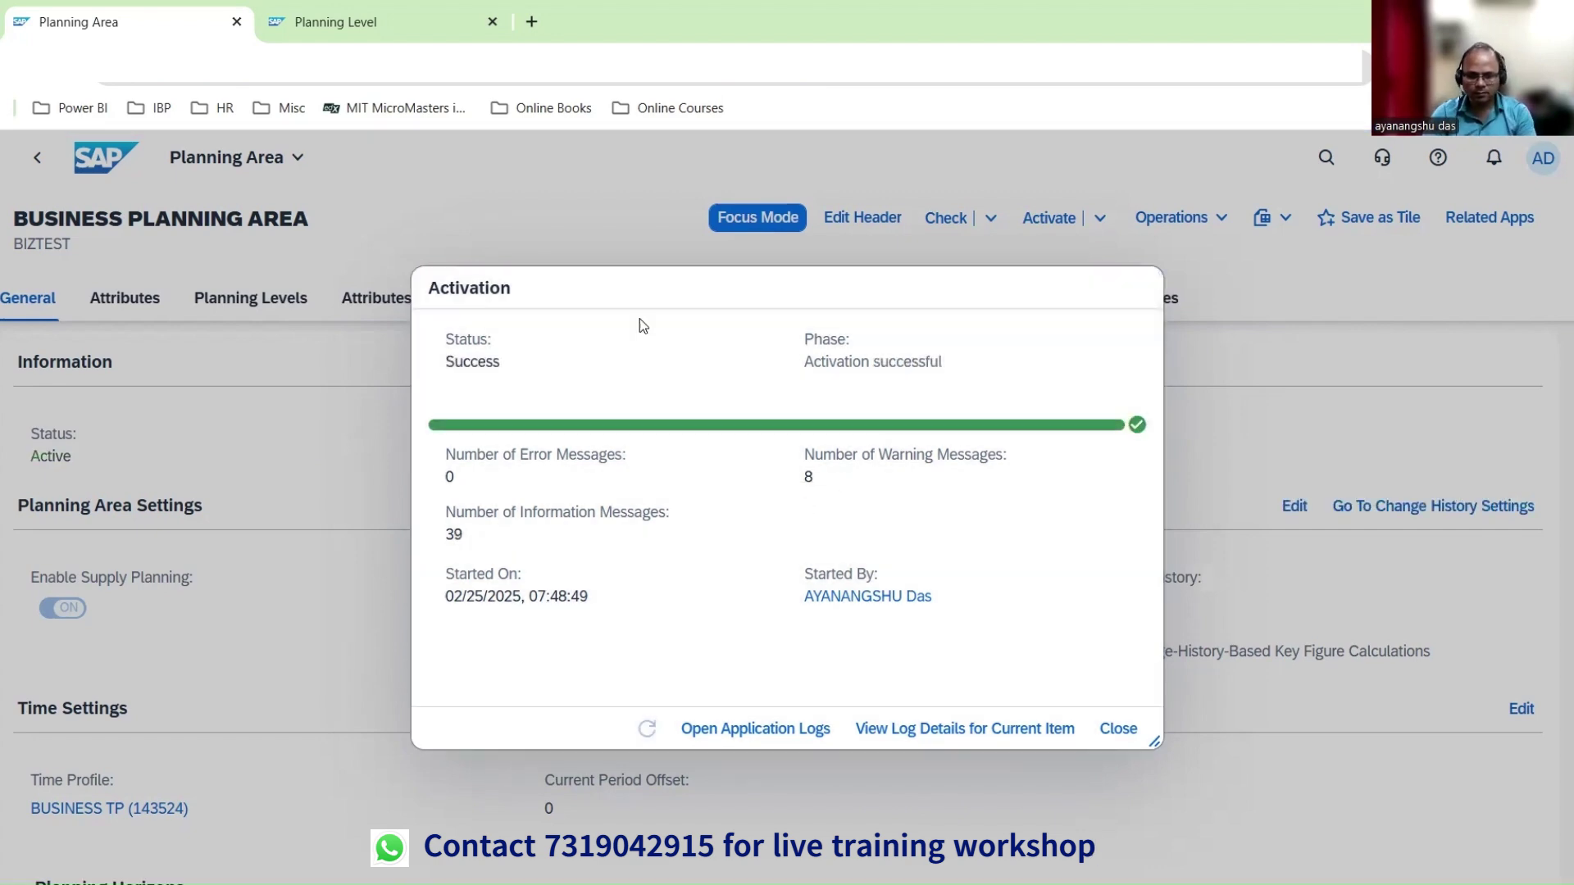
left_click(1119, 729)
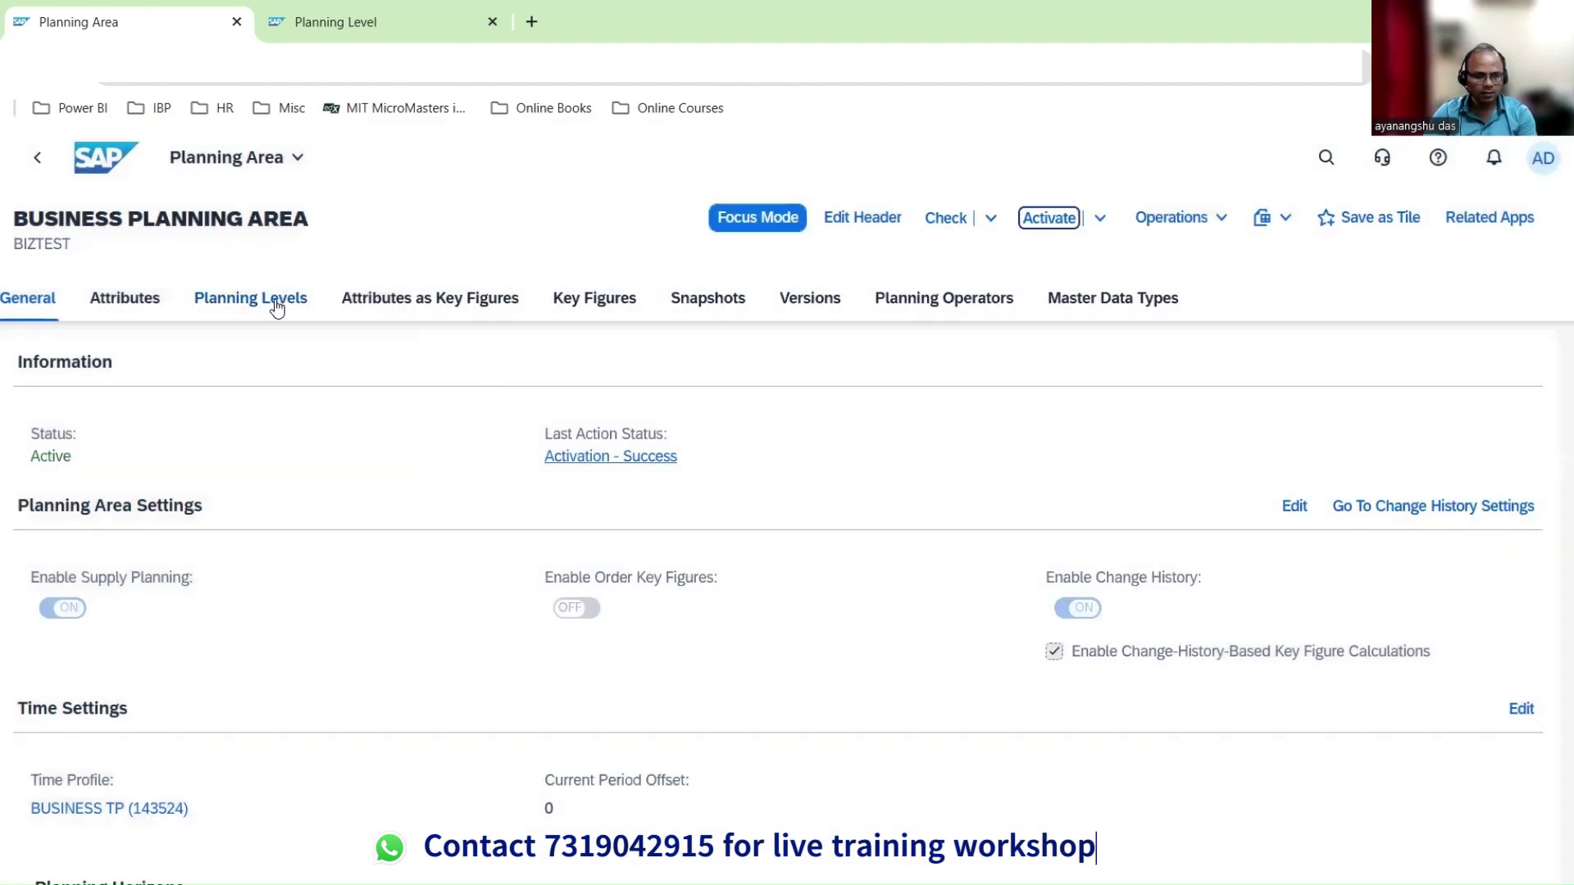
Search the planning area's planning levels for BTGLOBALMPRODCUST to check its activation status
left_click(250, 297)
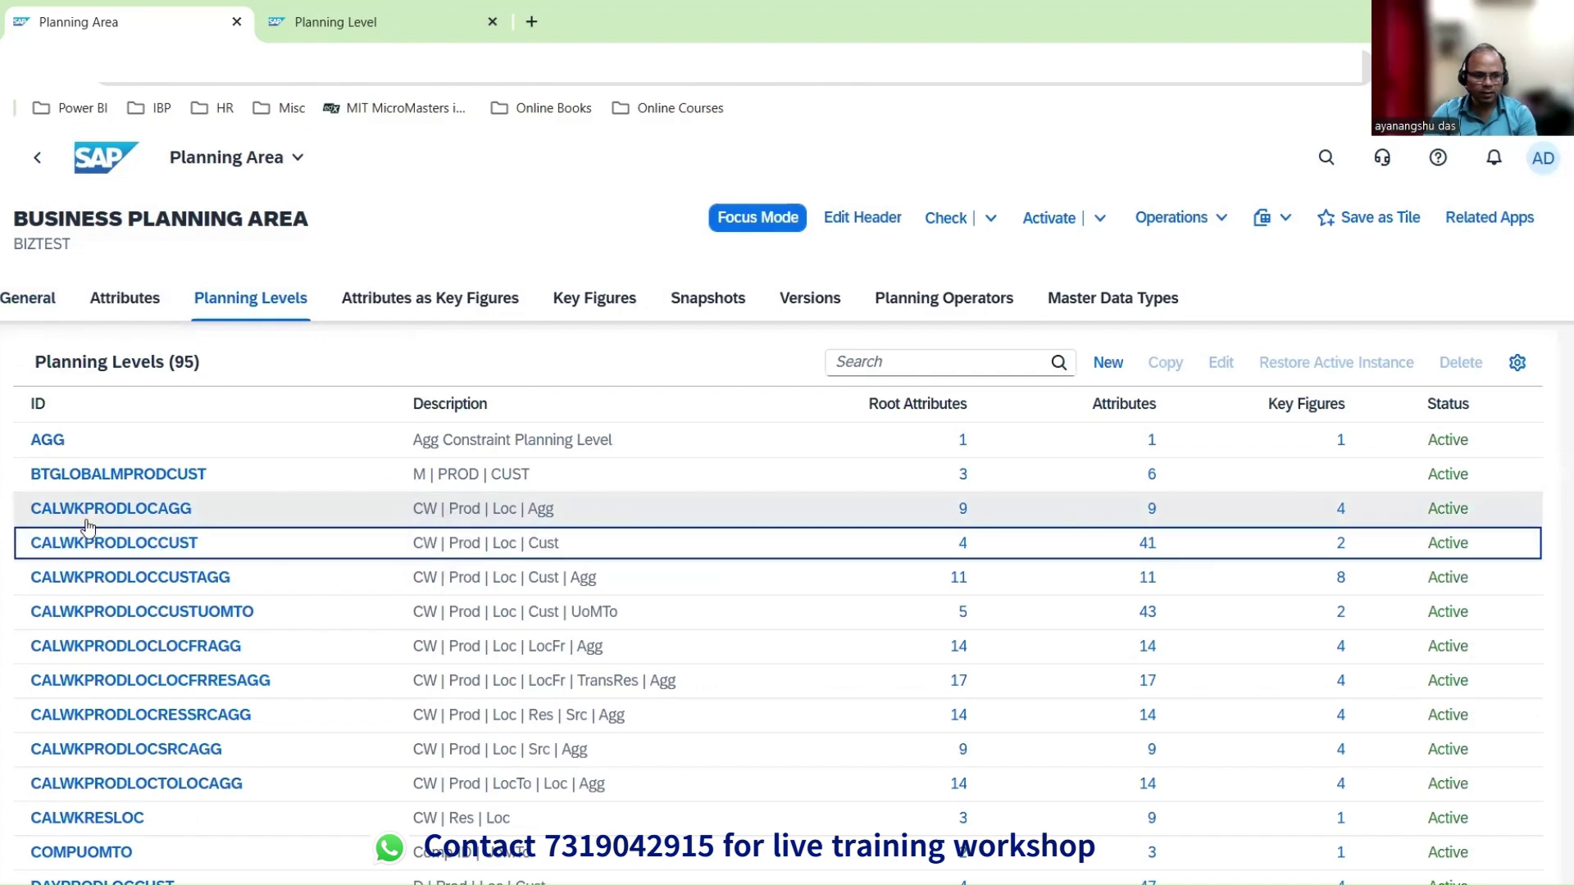
left_click(1011, 359)
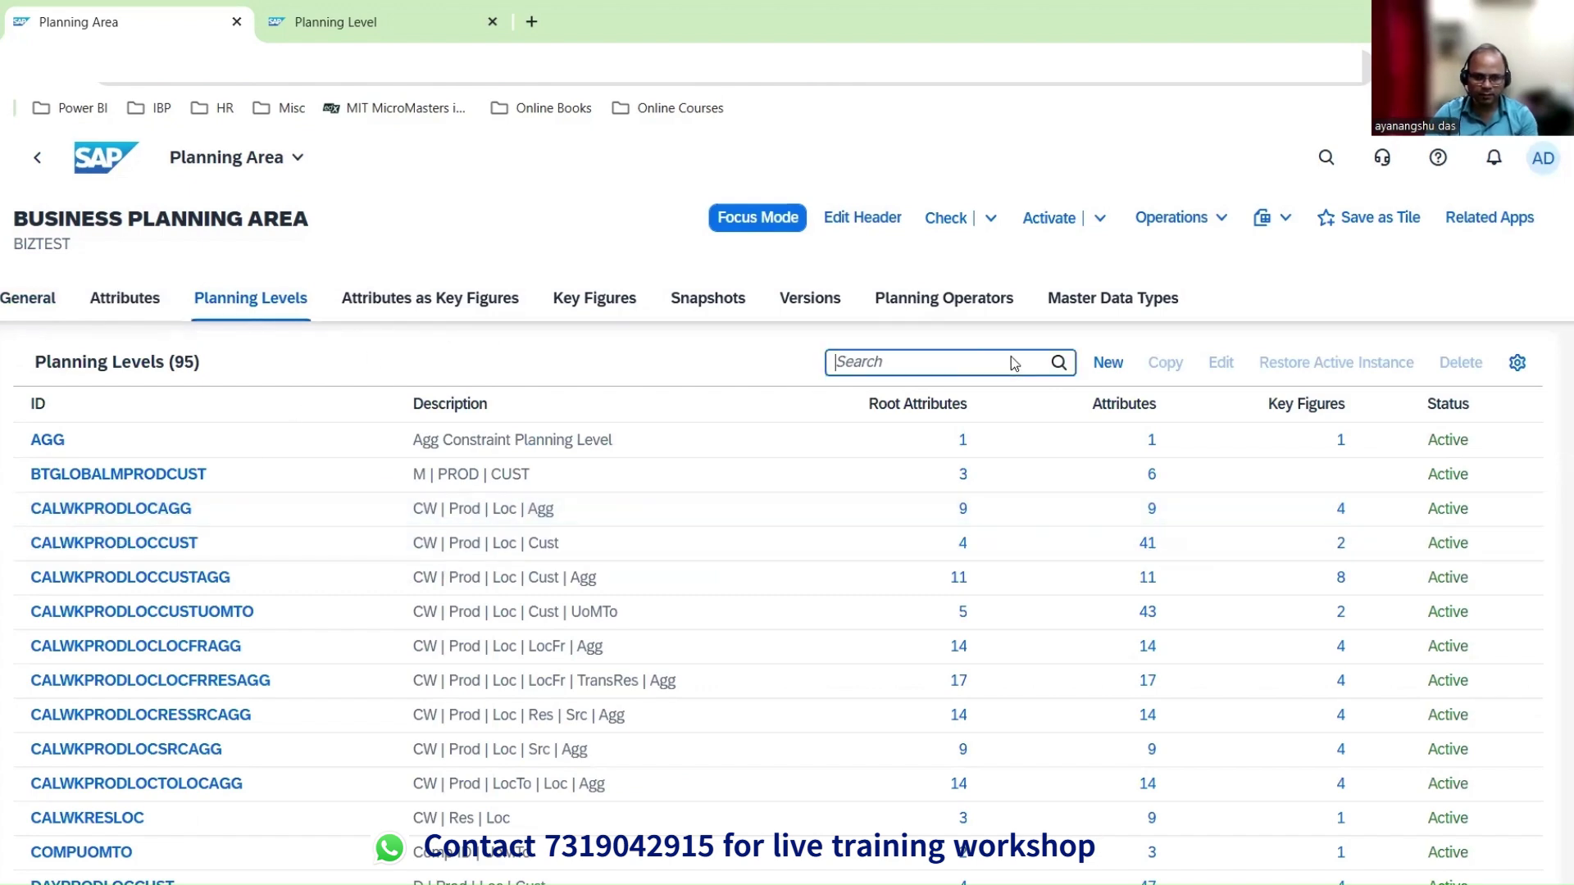
type("BTGLOBALMPRODCUST")
key("Return")
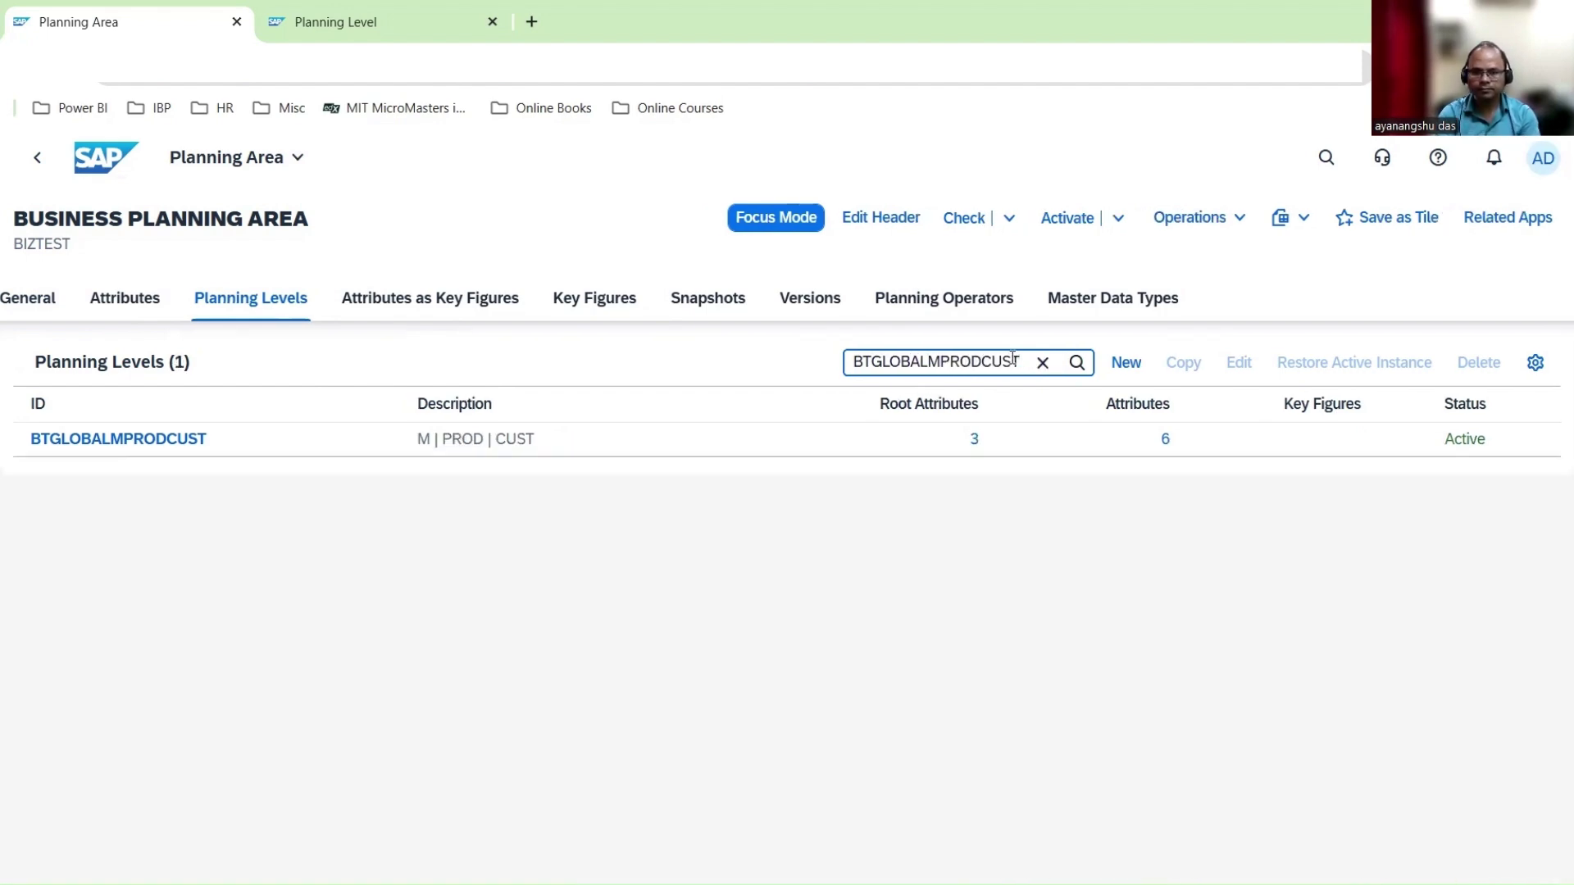